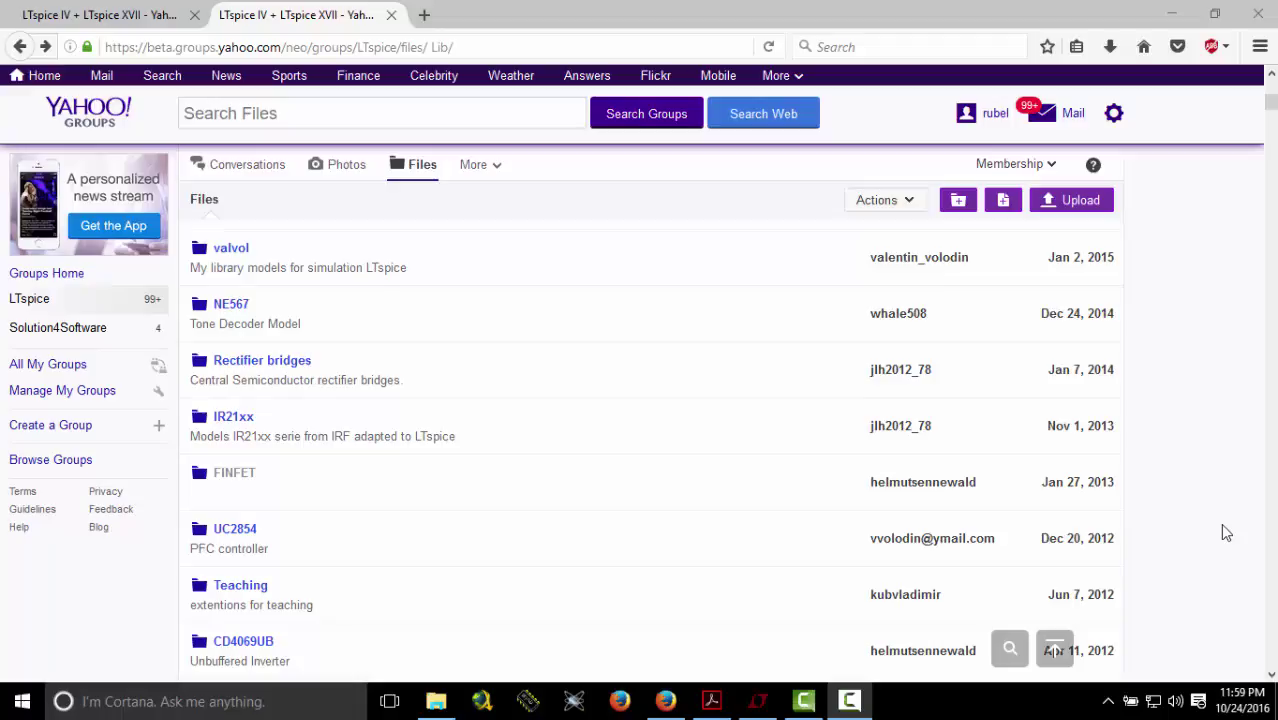
# - Go from the LTspice group's About page back to Files and open Lib/FINFET
pyautogui.click(170, 8)
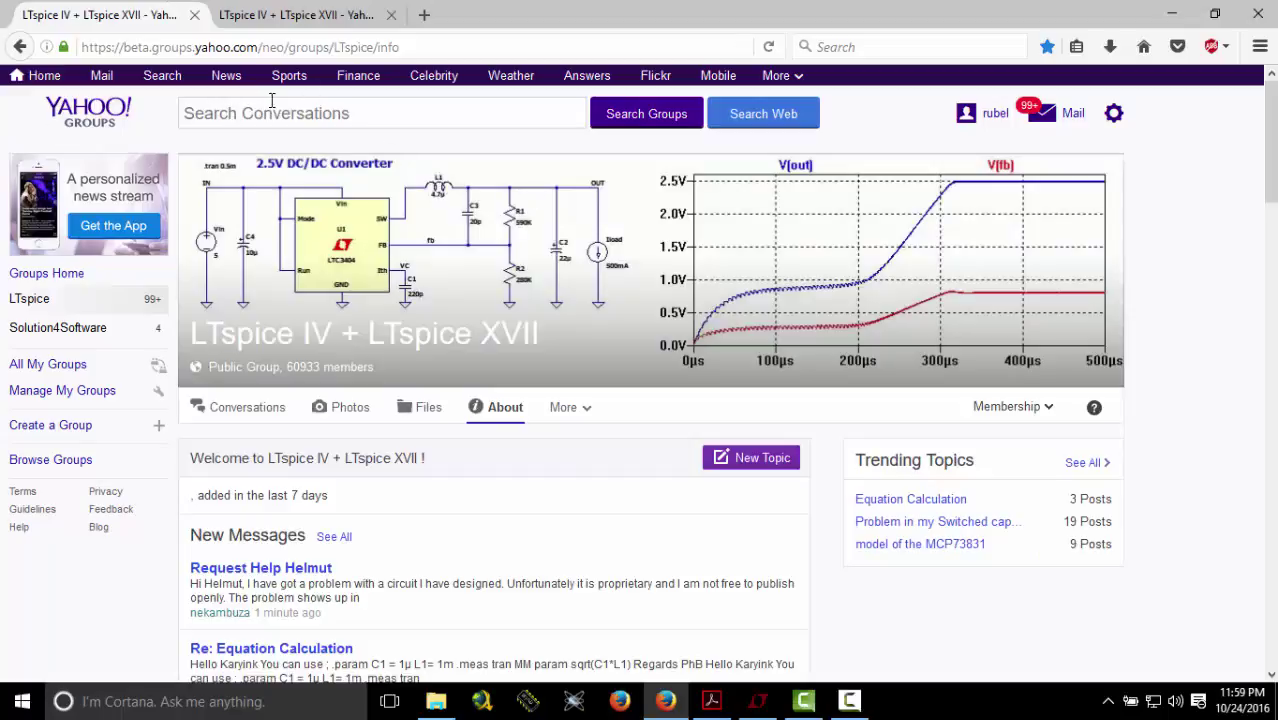
pyautogui.click(290, 14)
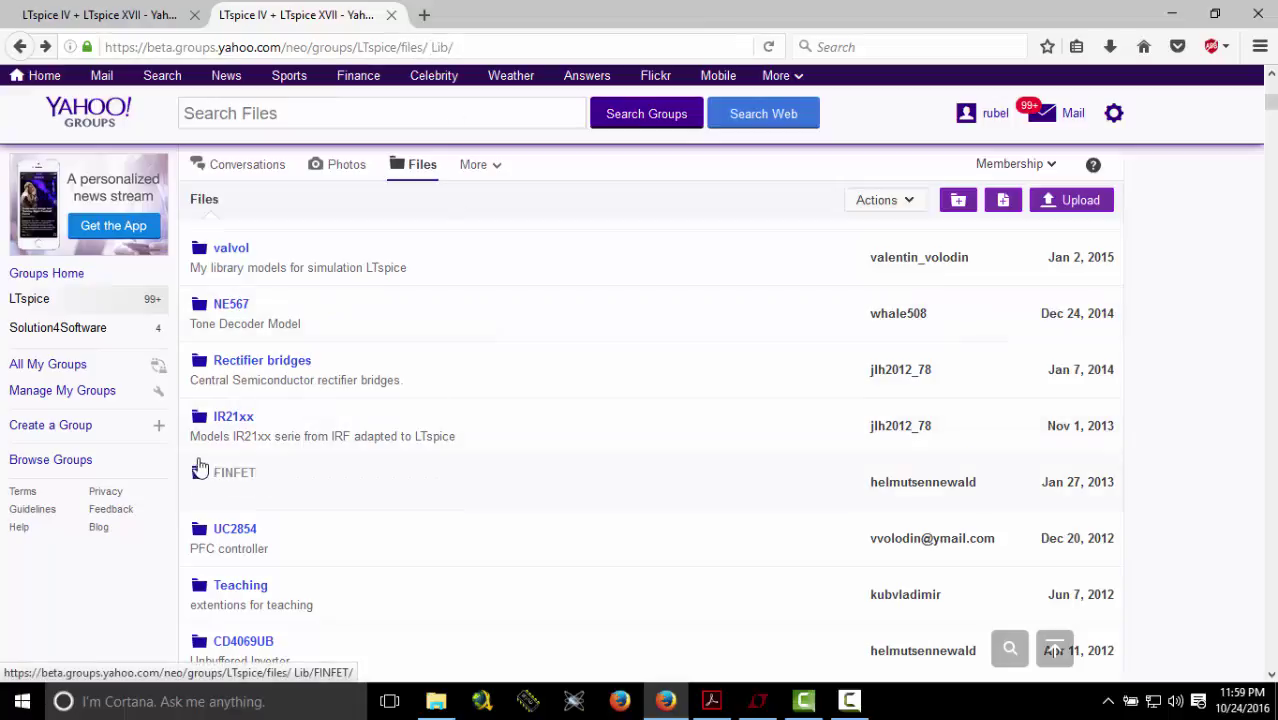
pyautogui.click(236, 476)
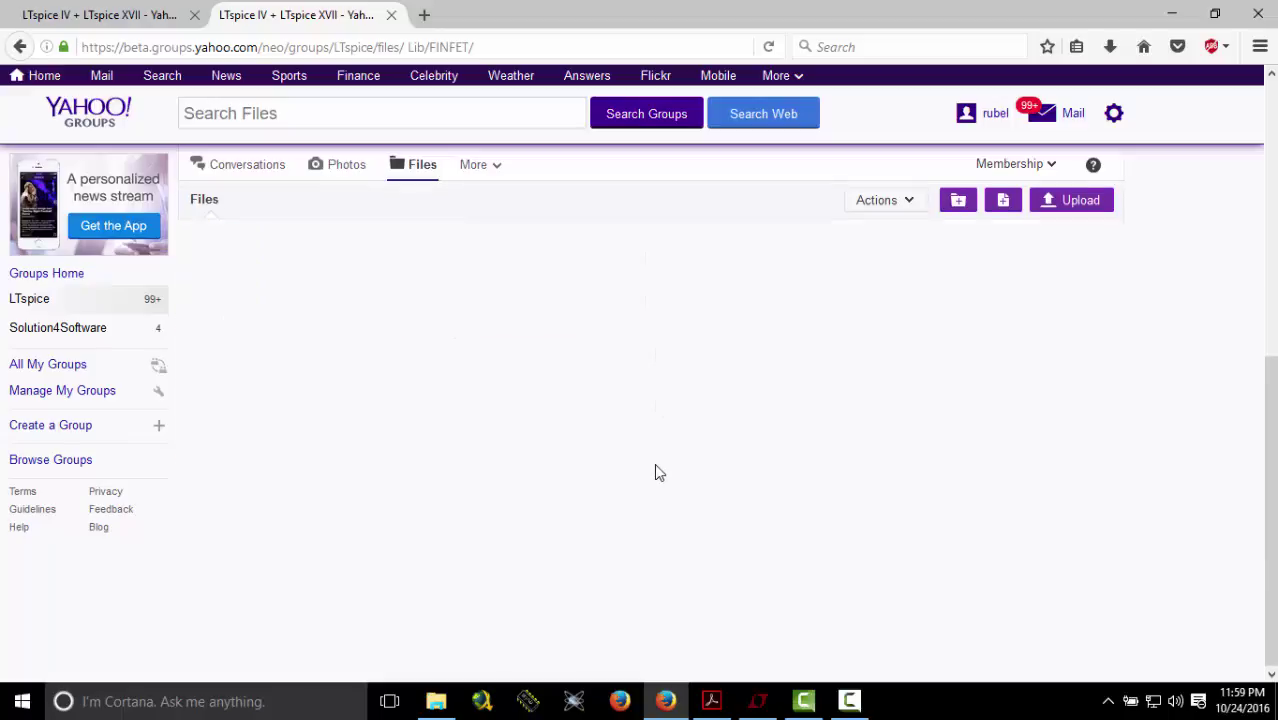
# - Open Sample-inverter.sp from Desktop > re_files > 2G-FINFET-LTSPICE > FINFET-DG-45nm
pyautogui.click(758, 701)
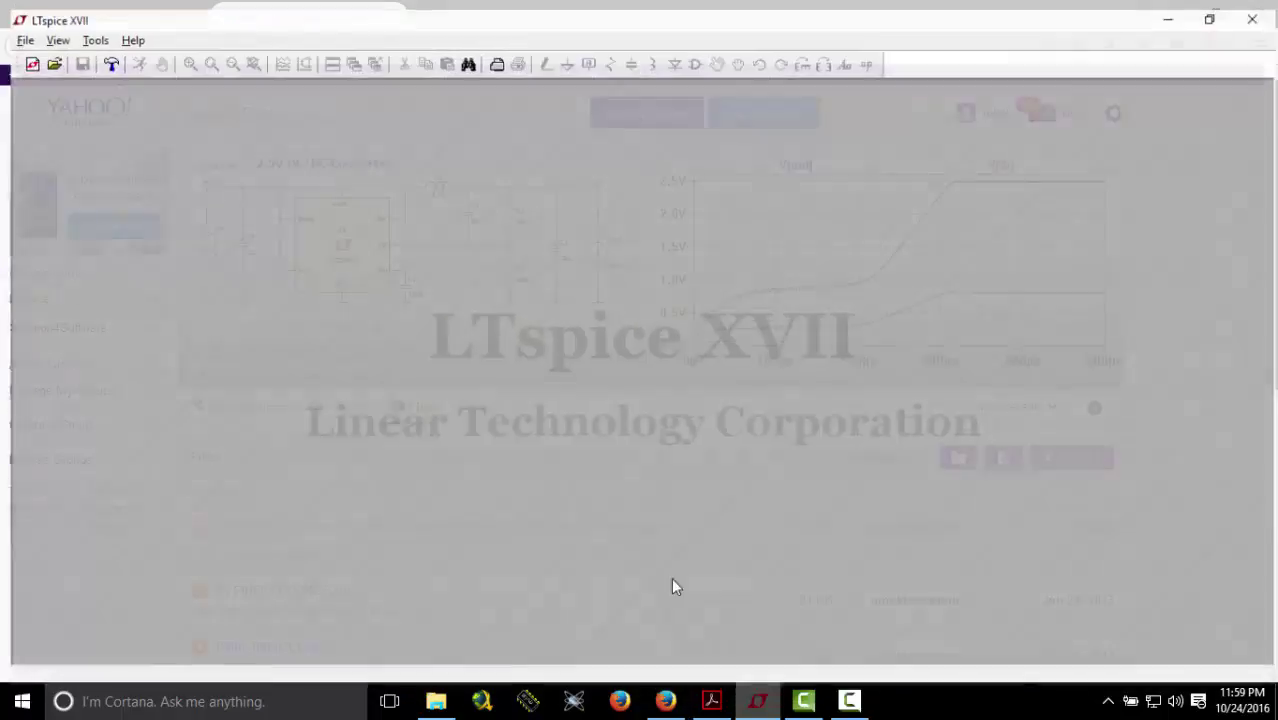
pyautogui.click(16, 31)
pyautogui.click(45, 87)
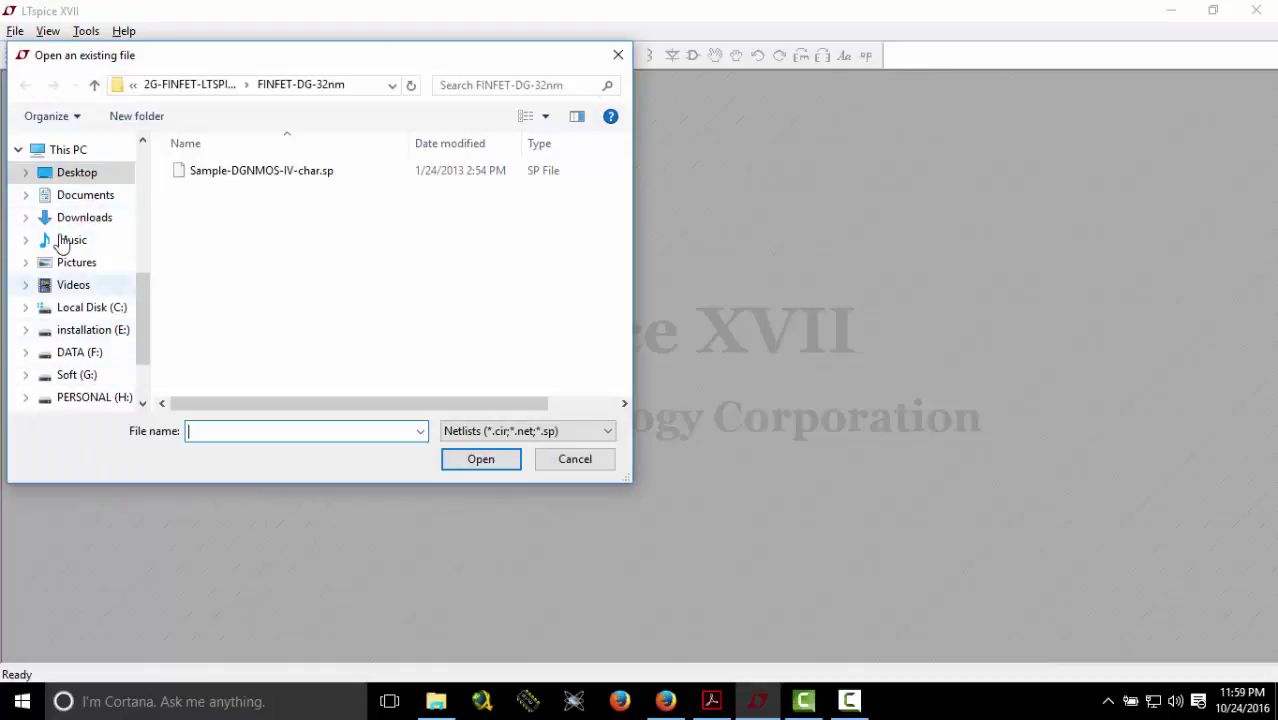
pyautogui.click(65, 178)
pyautogui.doubleClick(214, 378)
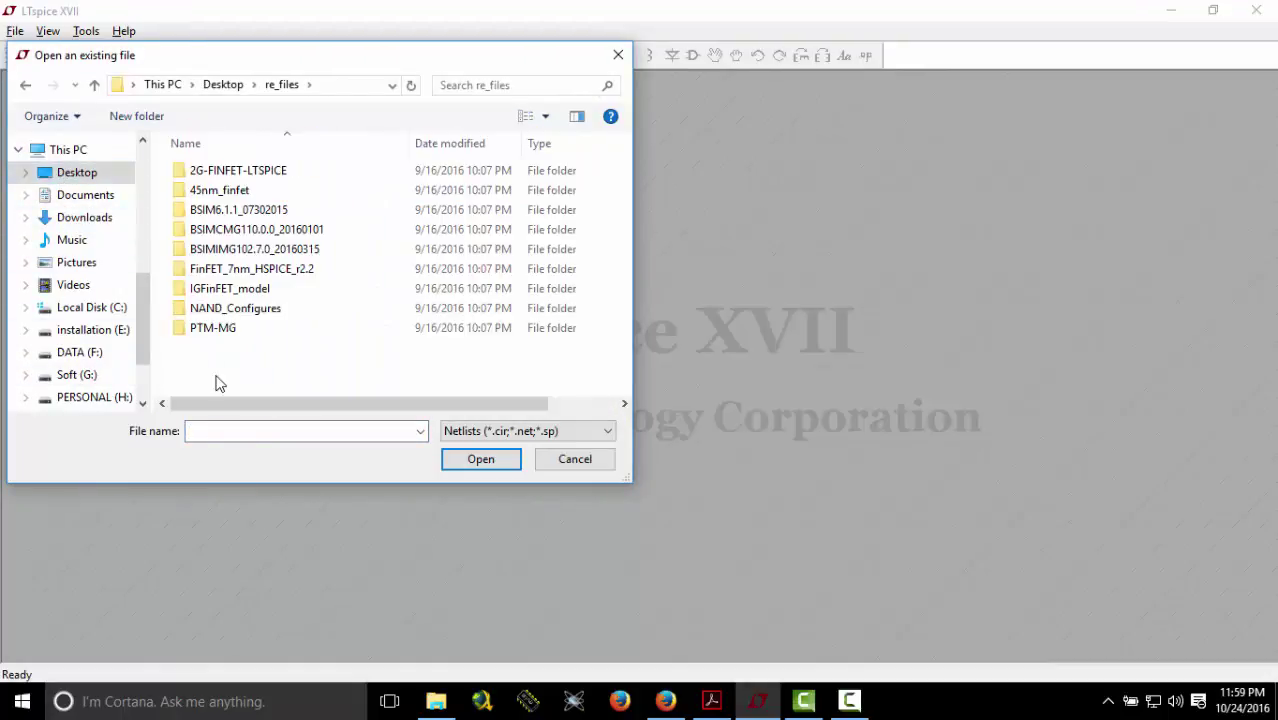
pyautogui.doubleClick(230, 172)
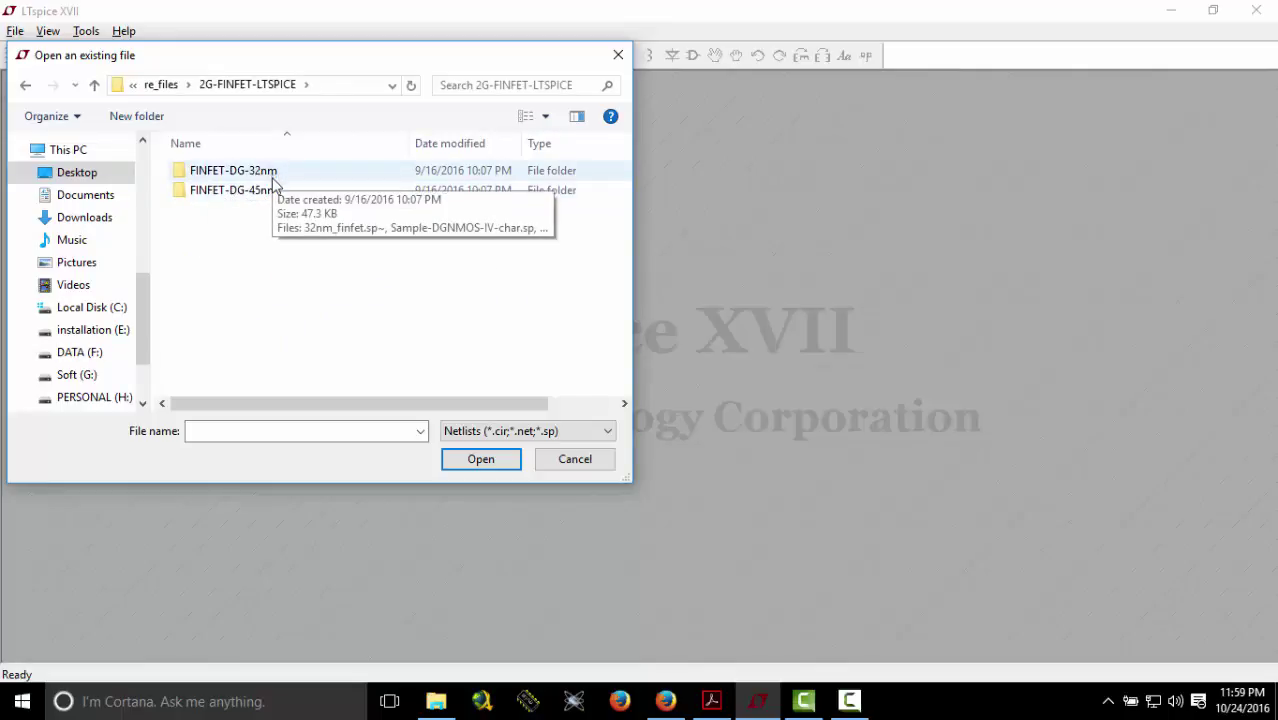
pyautogui.doubleClick(262, 199)
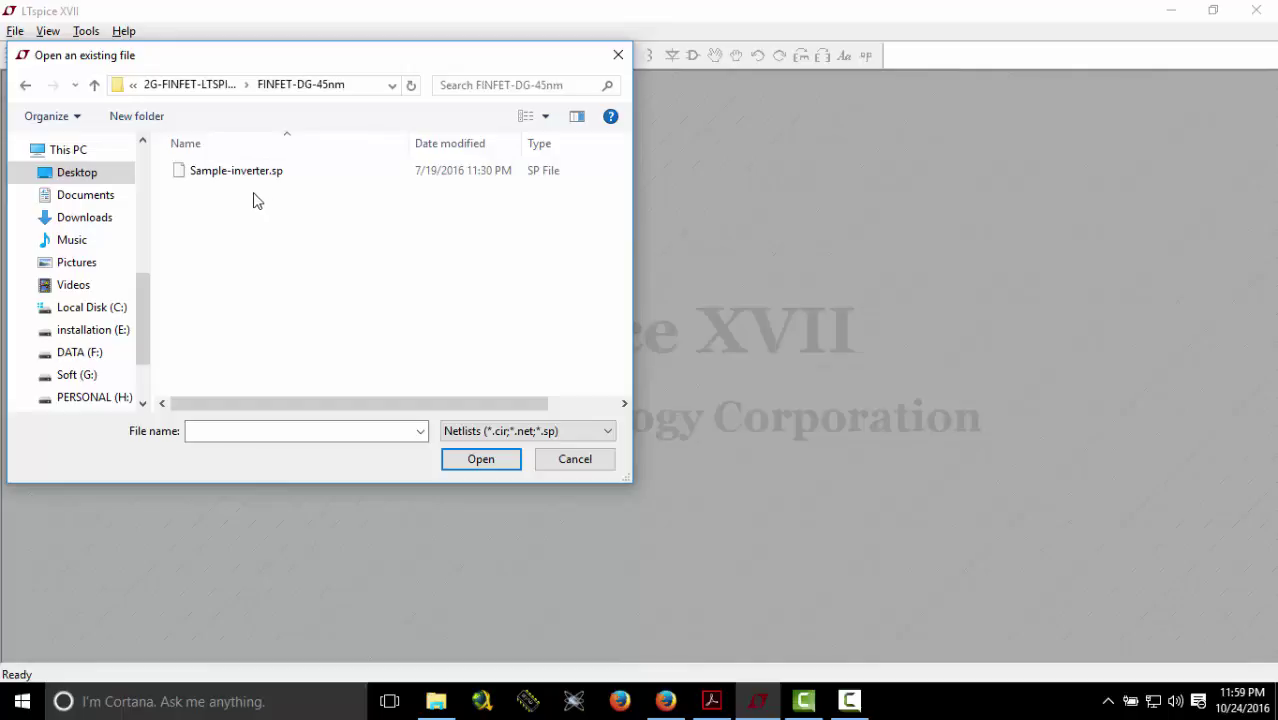
pyautogui.click(250, 174)
pyautogui.click(503, 465)
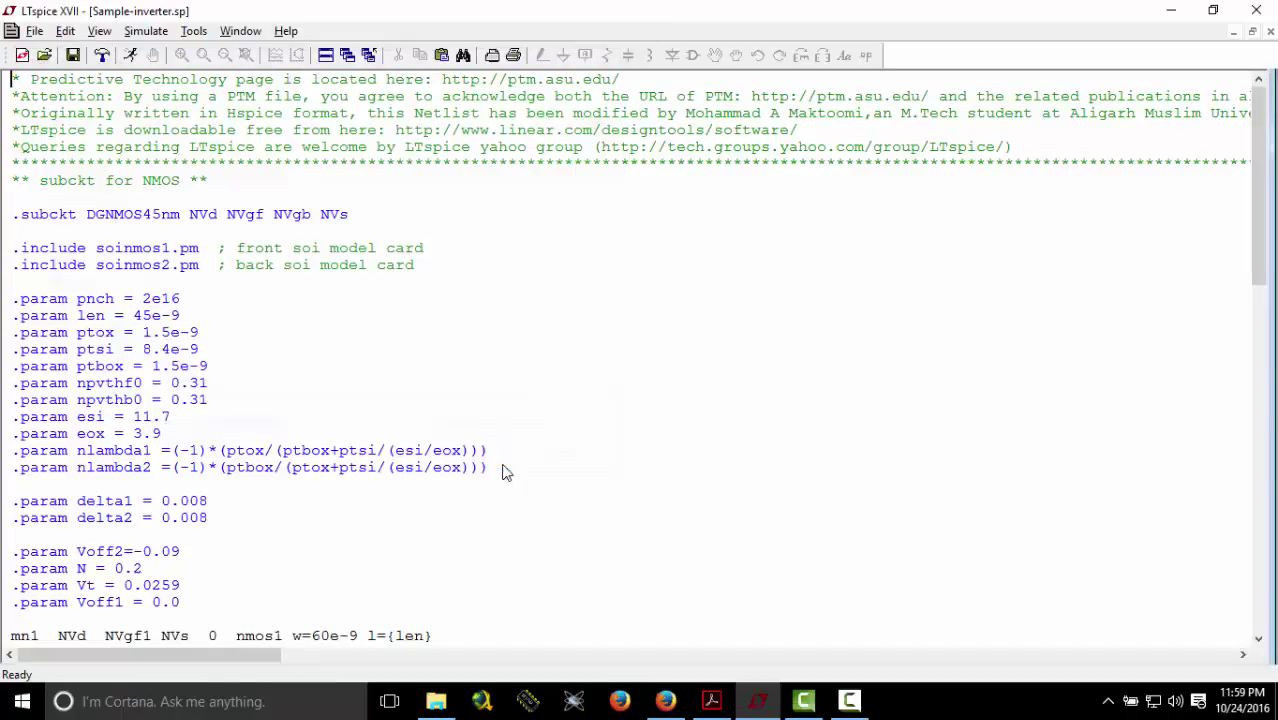
# - Auto-generate a symbol for the DGNMOS45nm subcircuit
pyautogui.rightClick(53, 214)
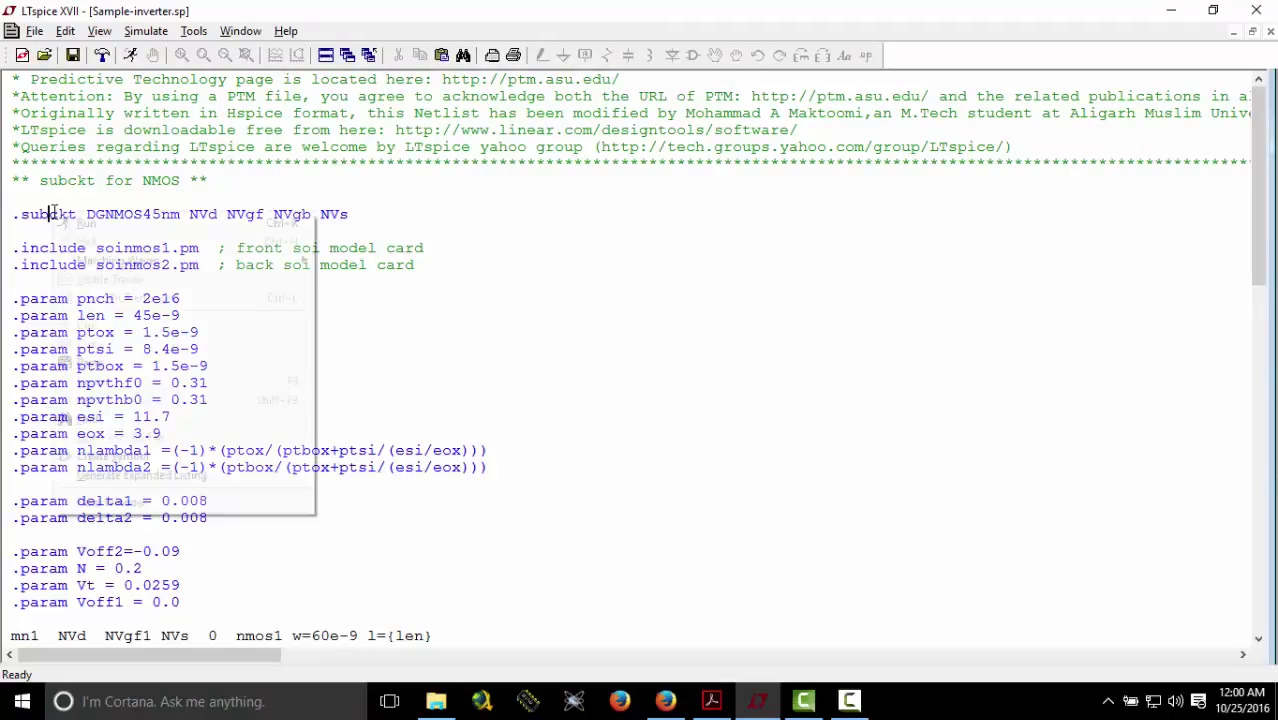
pyautogui.click(131, 456)
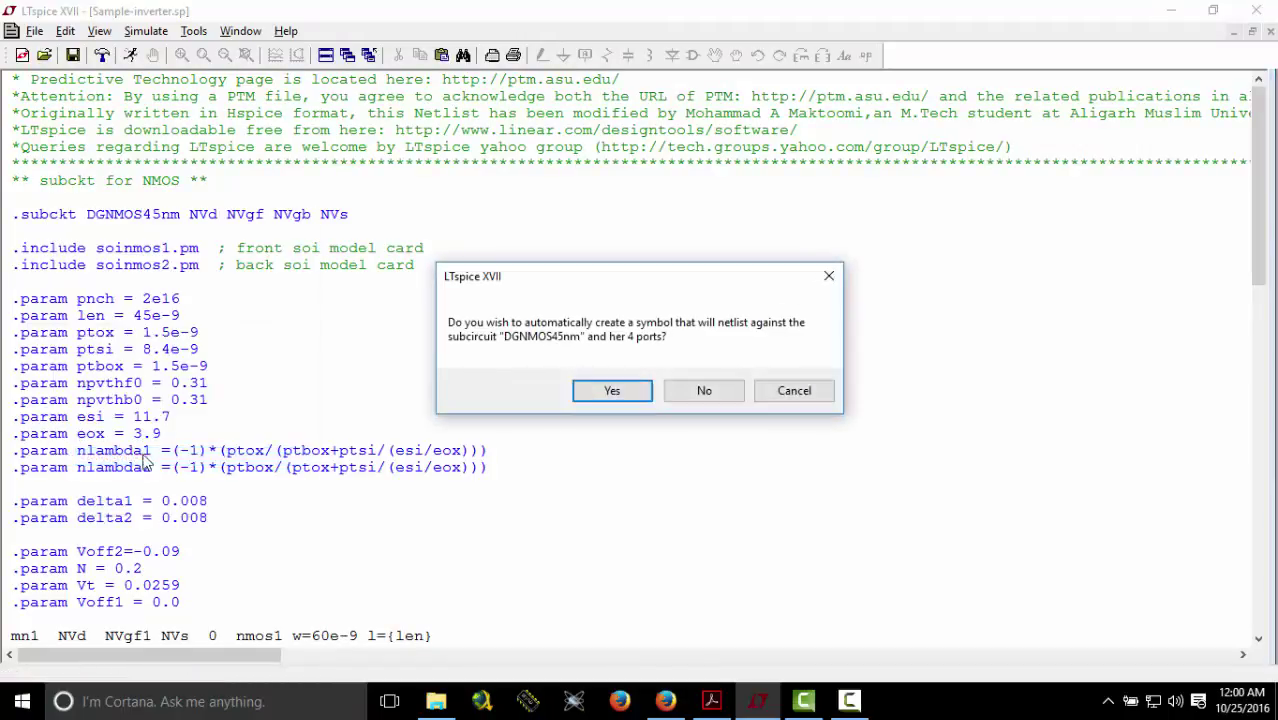
pyautogui.click(638, 394)
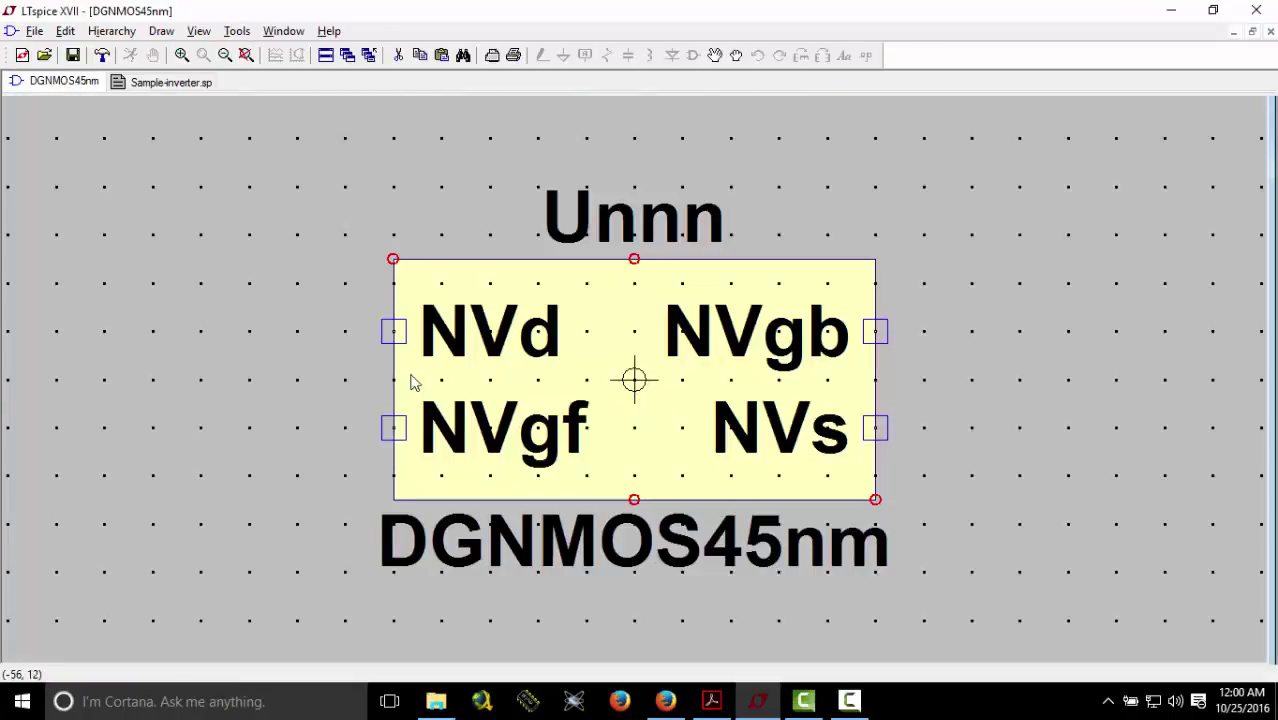
# - Auto-generate the DGPMOS45nm symbol, then start a new blank schematic
pyautogui.click(155, 83)
pyautogui.scroll(-5, 248, 429)
pyautogui.scroll(-2, 248, 429)
pyautogui.rightClick(53, 427)
pyautogui.click(157, 366)
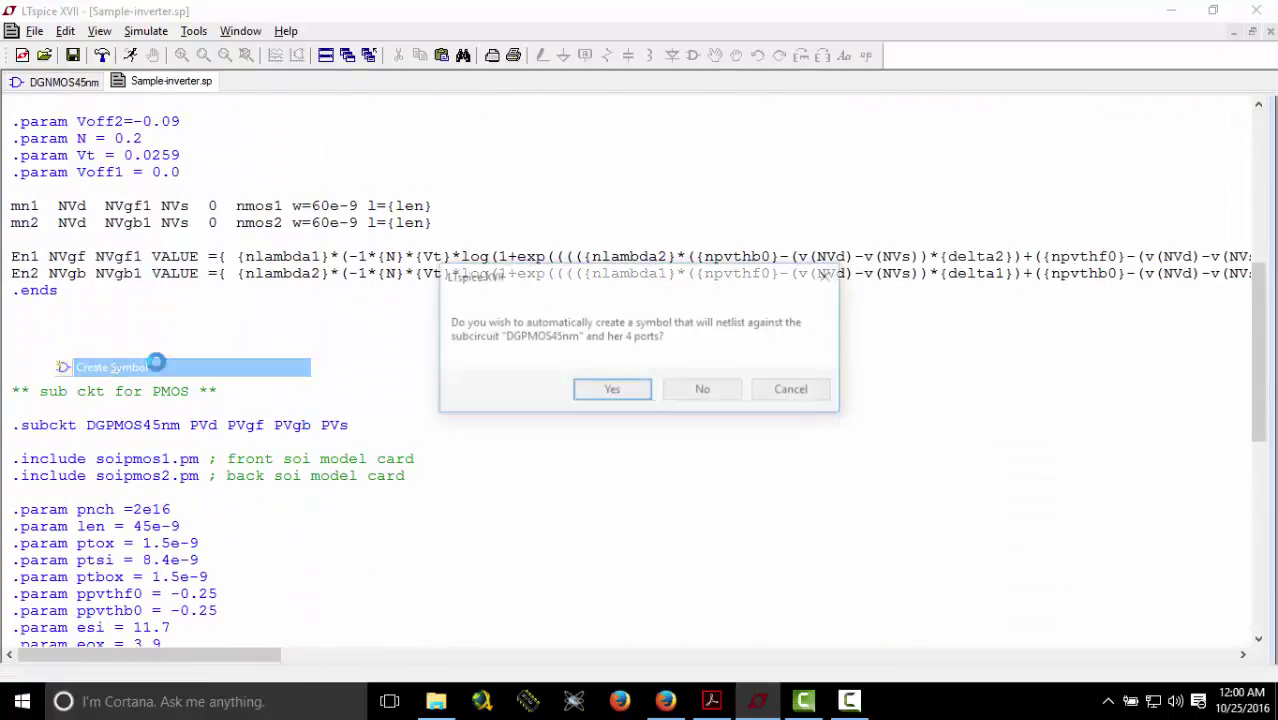
pyautogui.click(612, 388)
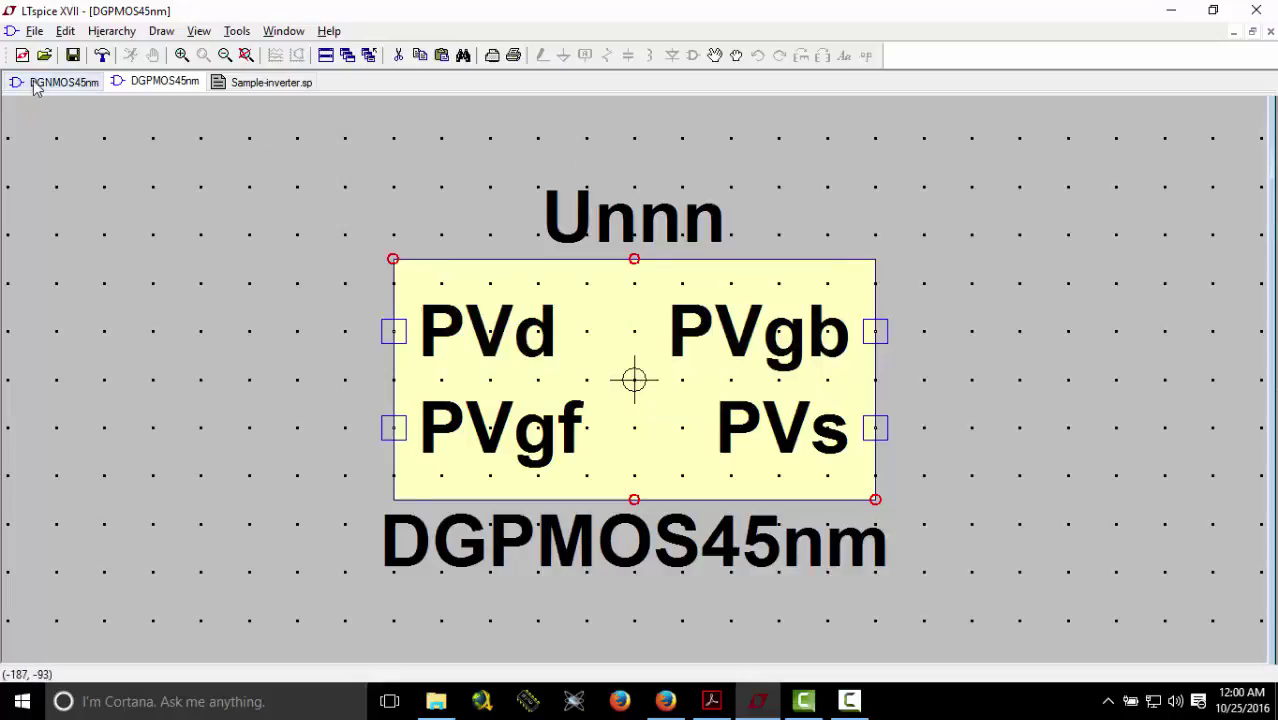
pyautogui.click(34, 31)
pyautogui.click(50, 50)
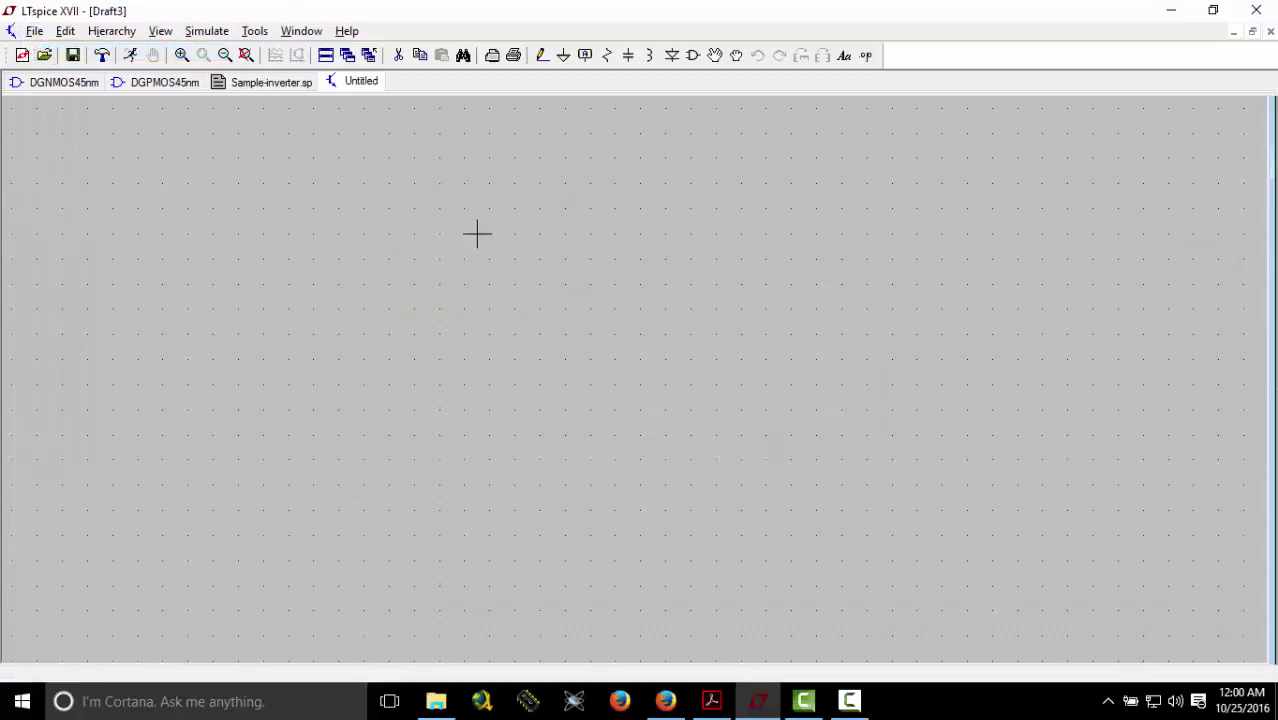
# - Switch to the blank Draft3 schematic
pyautogui.click(60, 82)
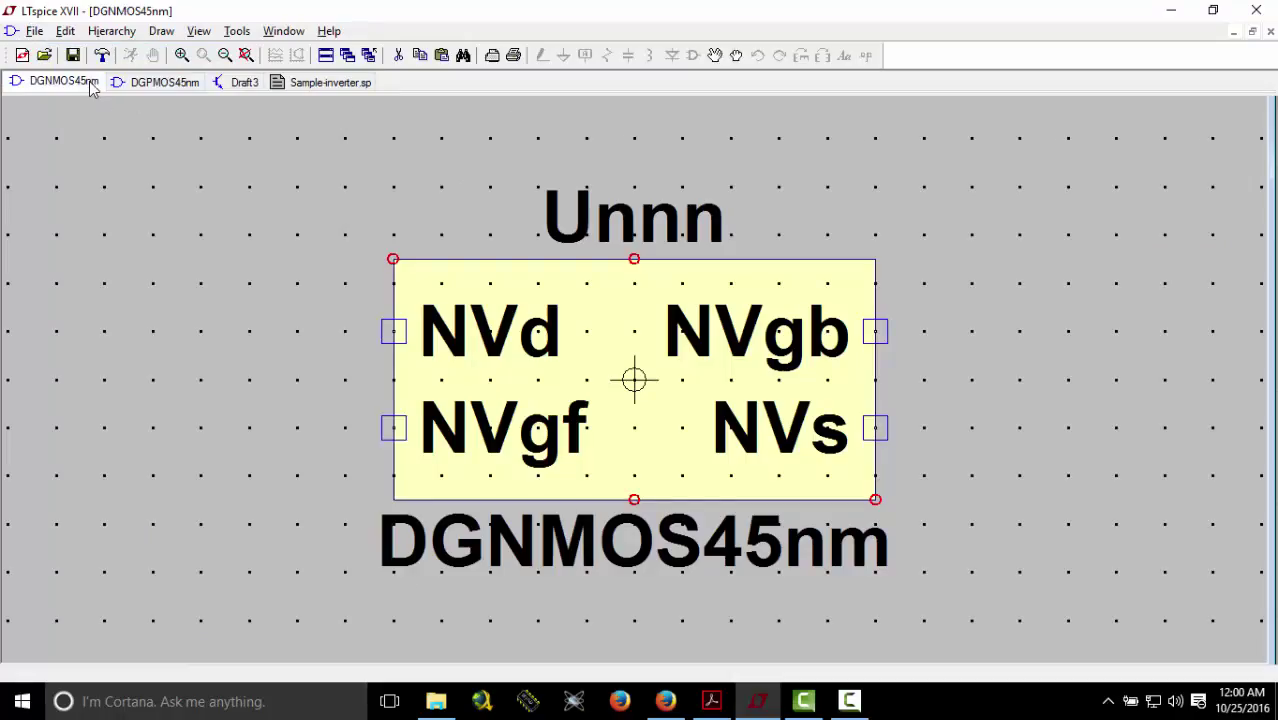
pyautogui.click(330, 83)
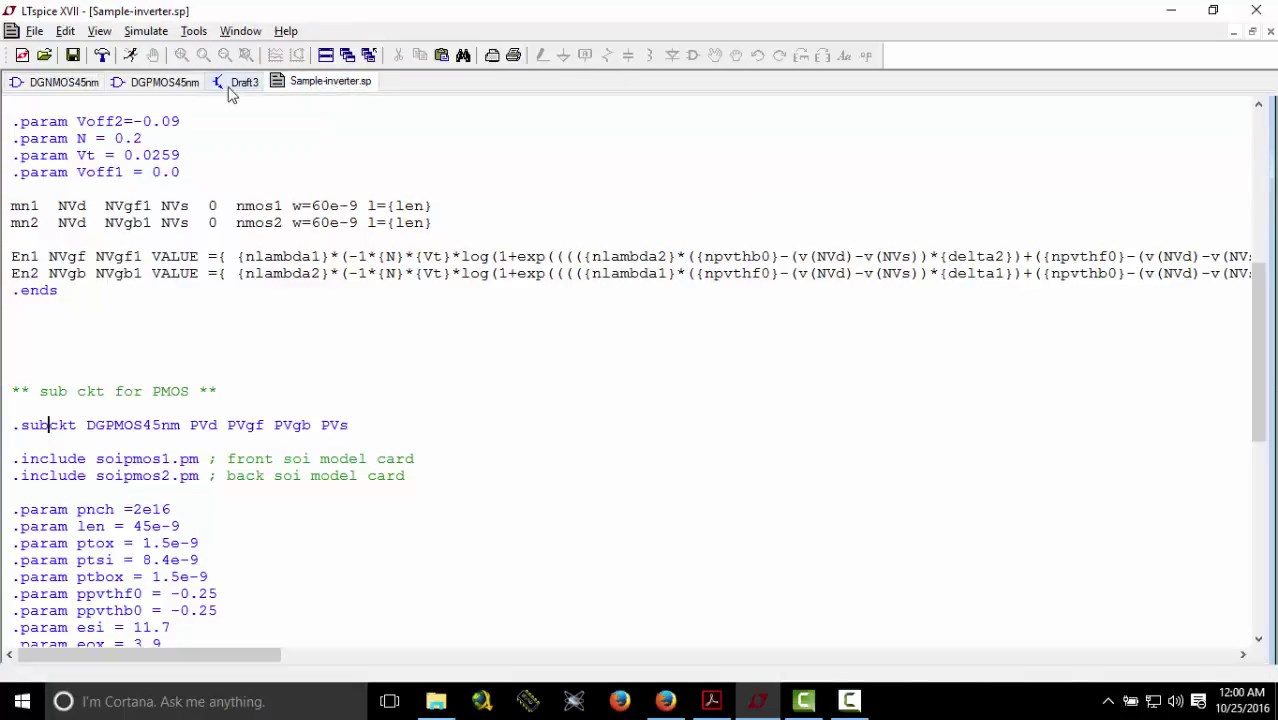
pyautogui.click(236, 83)
# - Place the DGPMOS45nm transistor U1 from the AutoGenerated symbols near the schematic centre
pyautogui.click(693, 56)
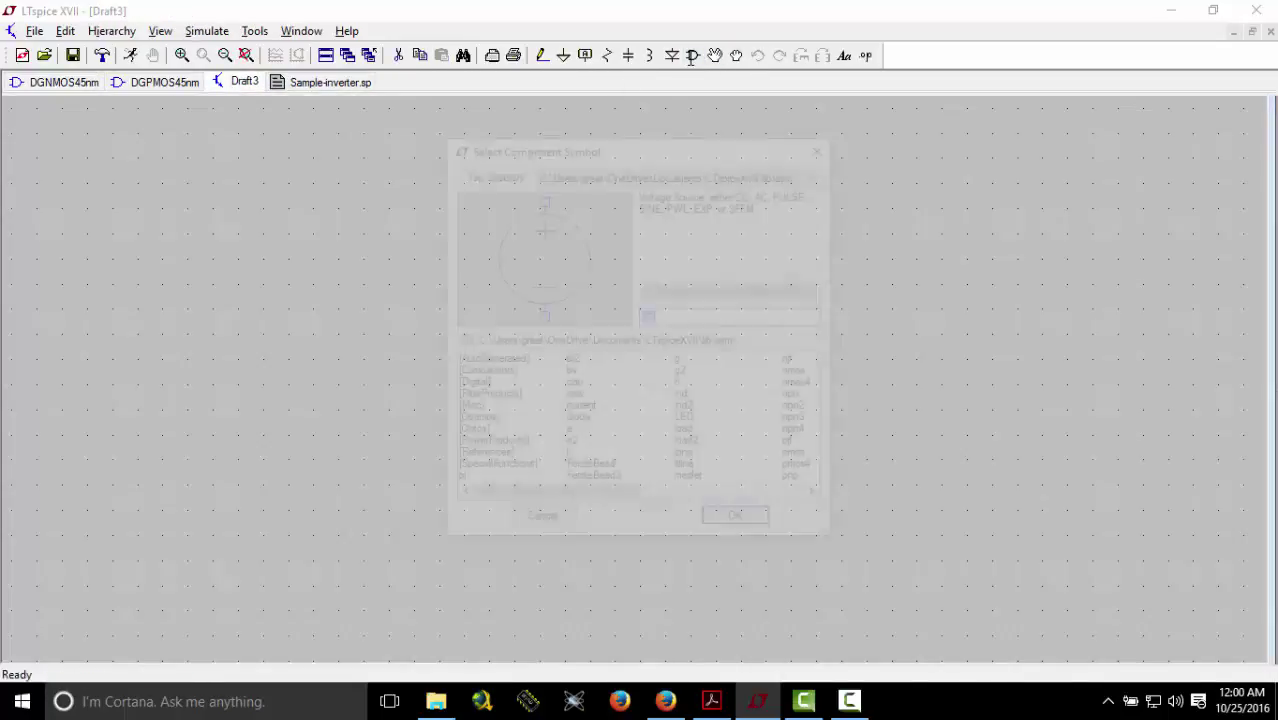
pyautogui.doubleClick(503, 361)
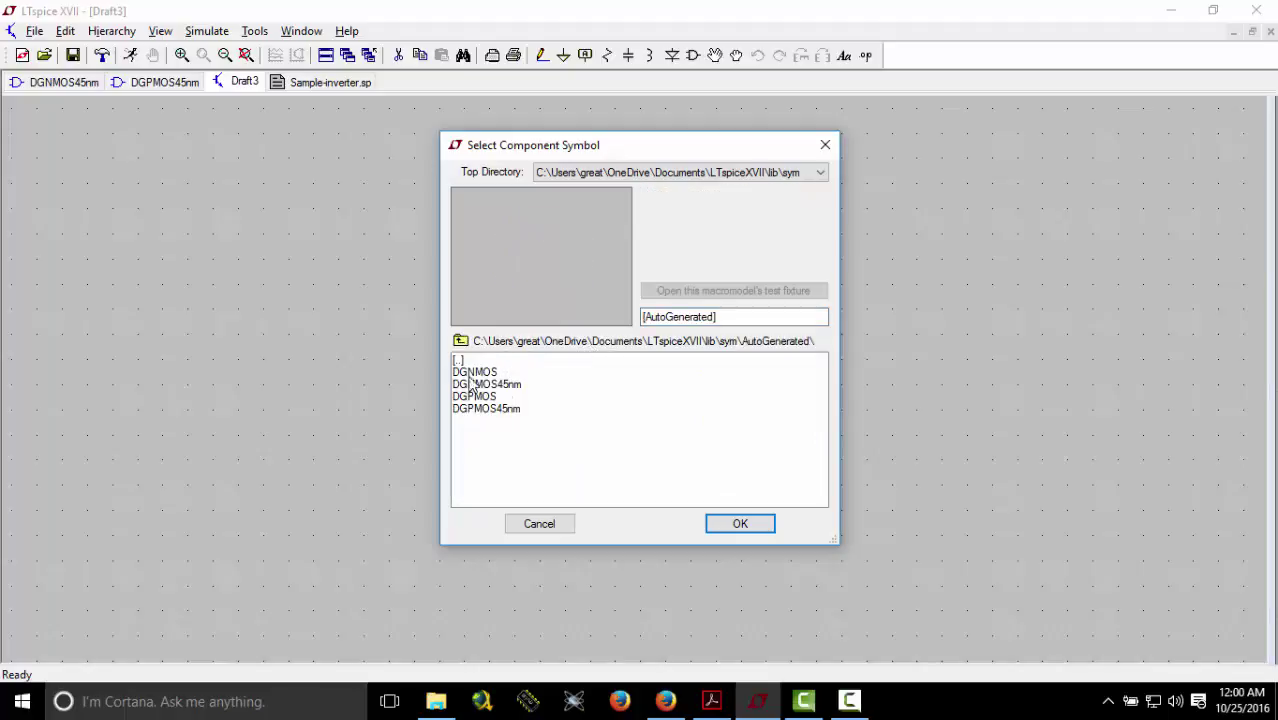
pyautogui.click(500, 386)
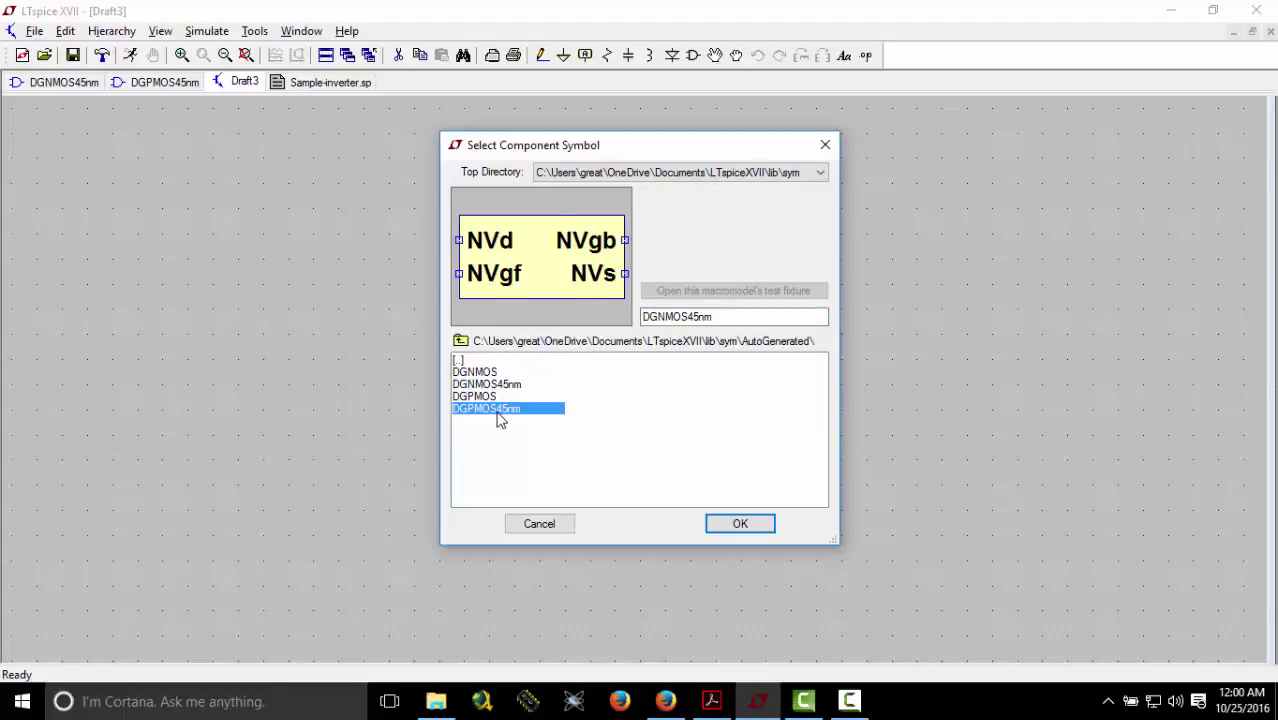
pyautogui.click(490, 409)
pyautogui.click(489, 400)
pyautogui.click(487, 376)
pyautogui.click(490, 396)
pyautogui.click(488, 360)
pyautogui.click(493, 397)
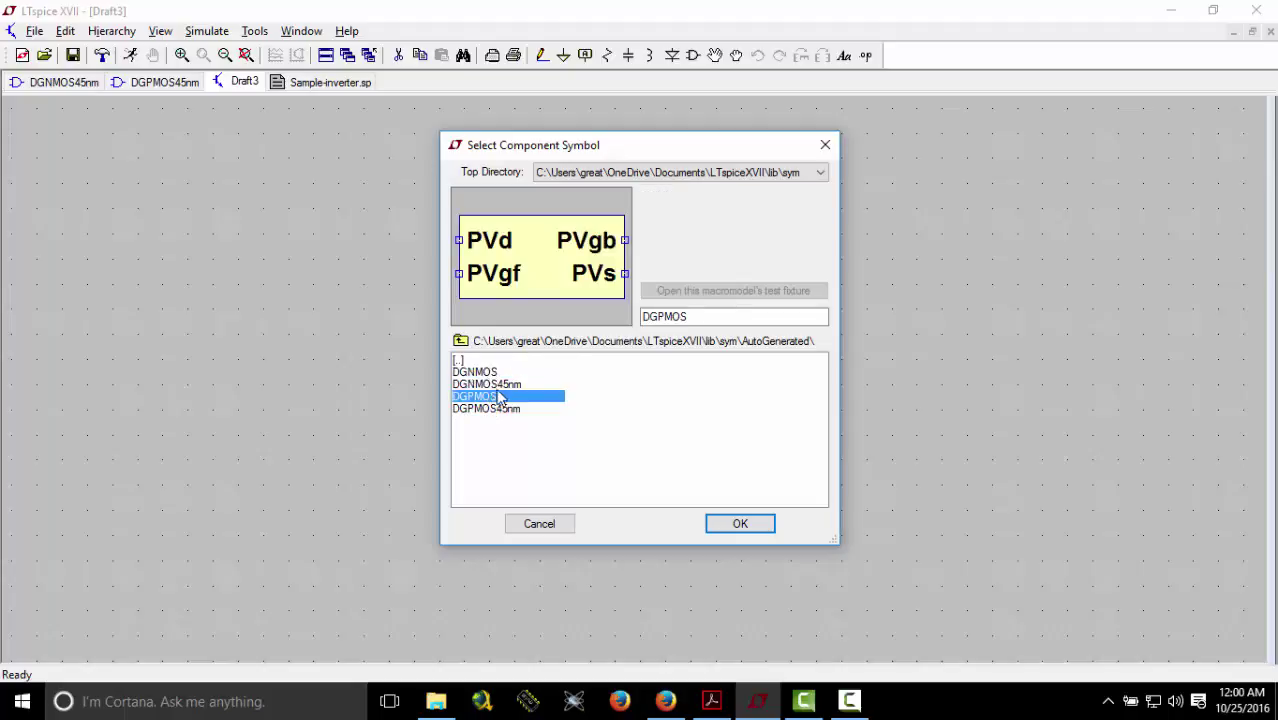
pyautogui.click(500, 386)
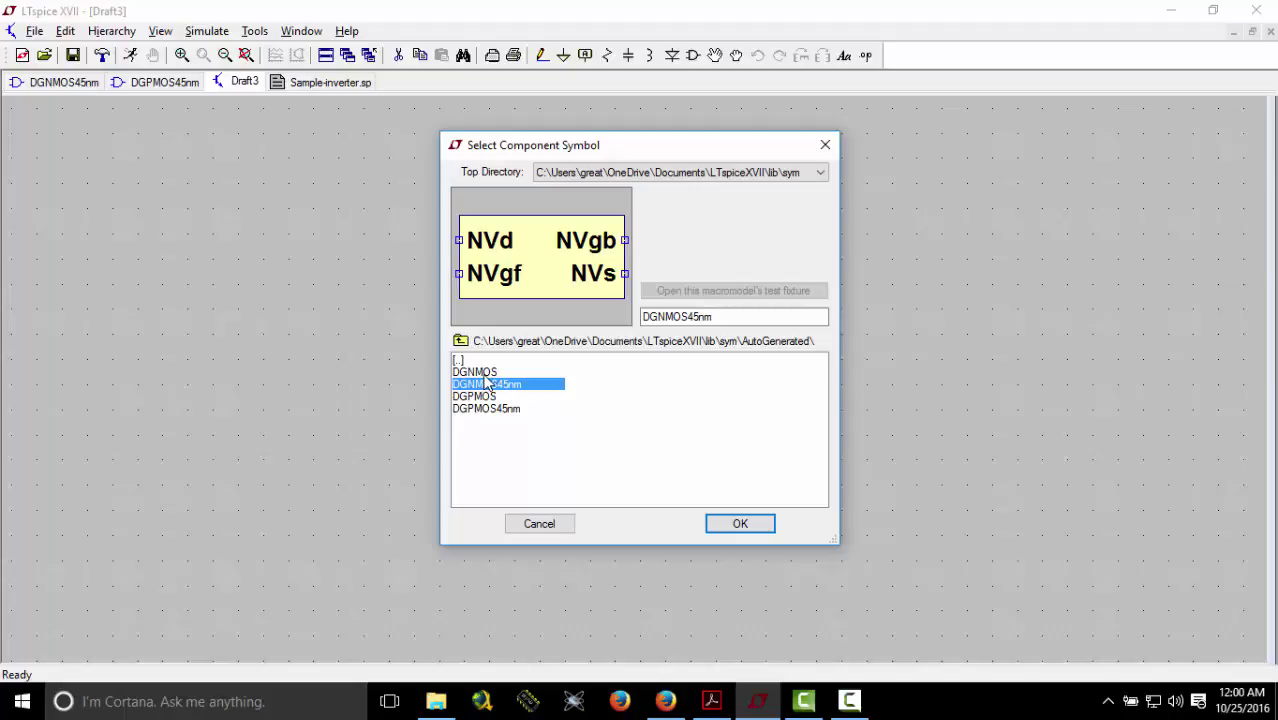
pyautogui.click(490, 396)
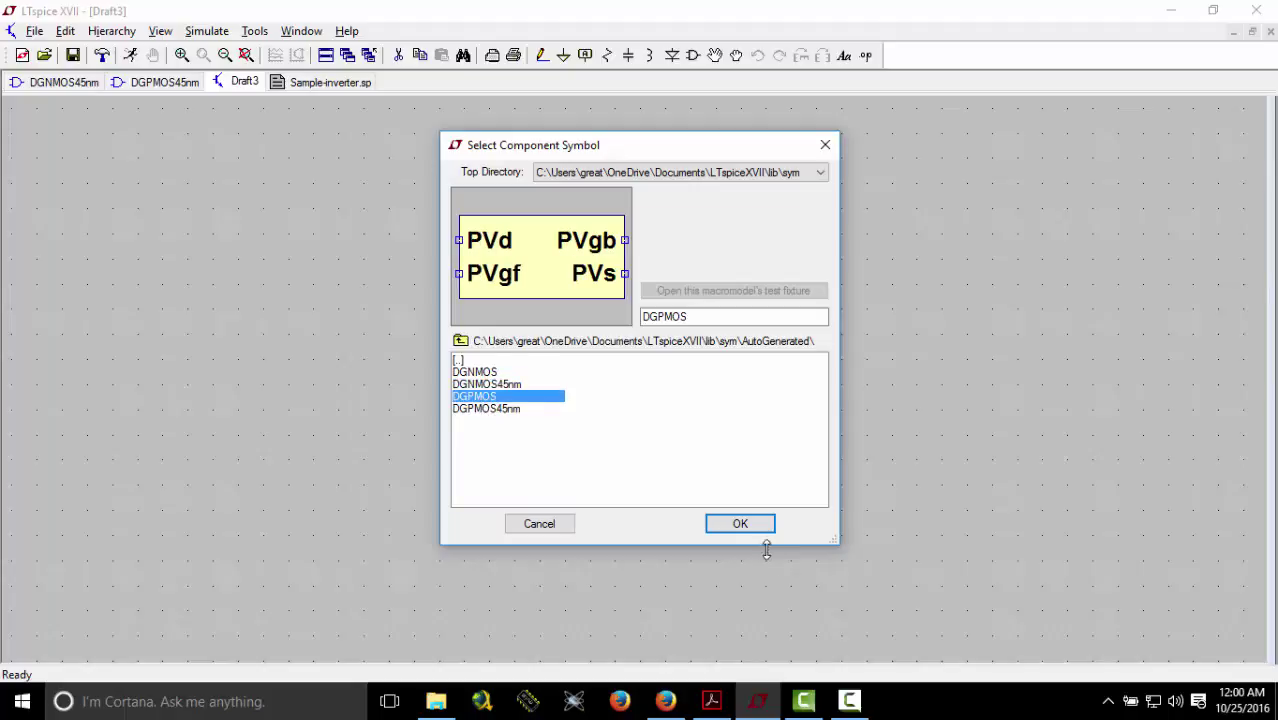
pyautogui.click(743, 521)
pyautogui.click(615, 260)
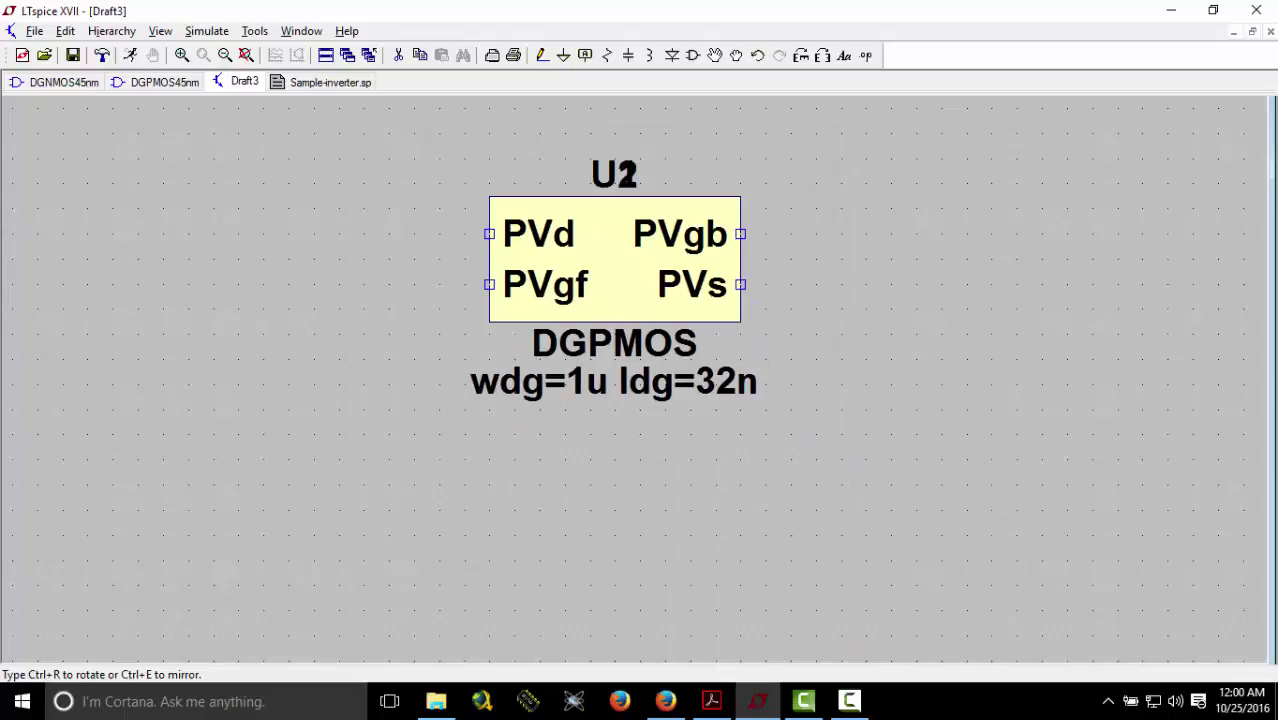
pyautogui.press('Escape')
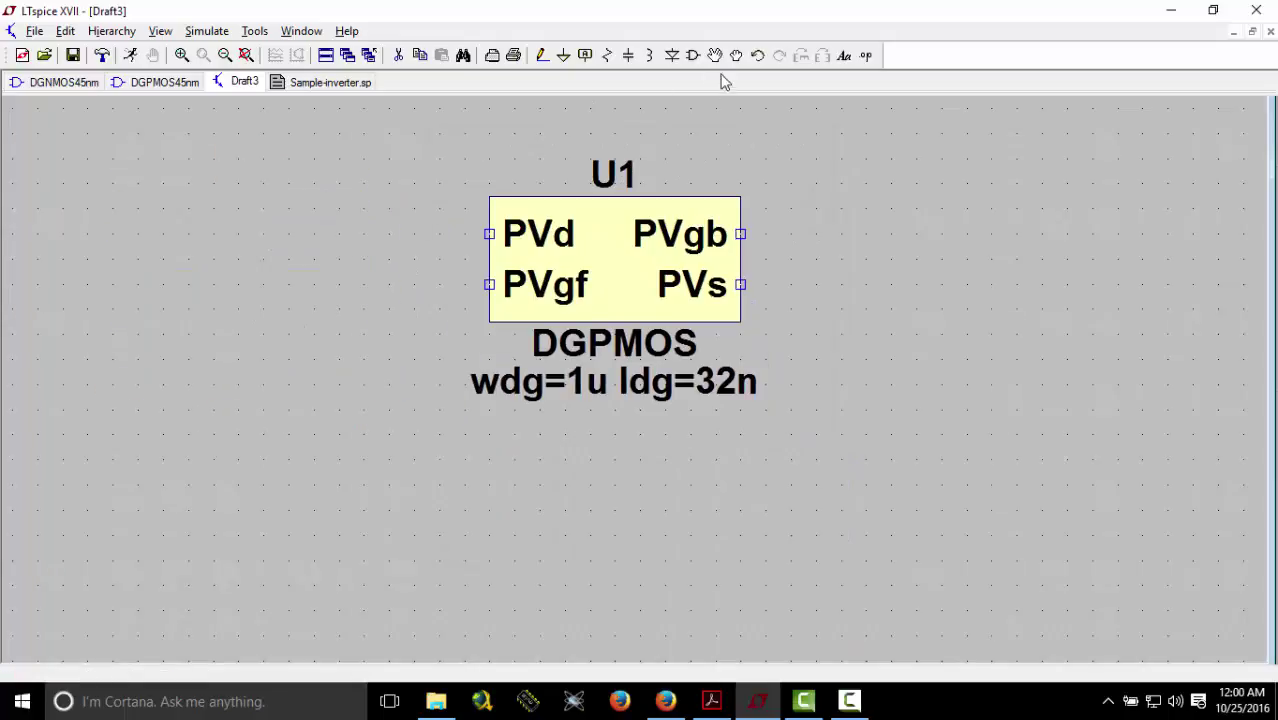
# - Place the DGNMOS transistor U2 below U1 and zoom out to see both
pyautogui.click(692, 55)
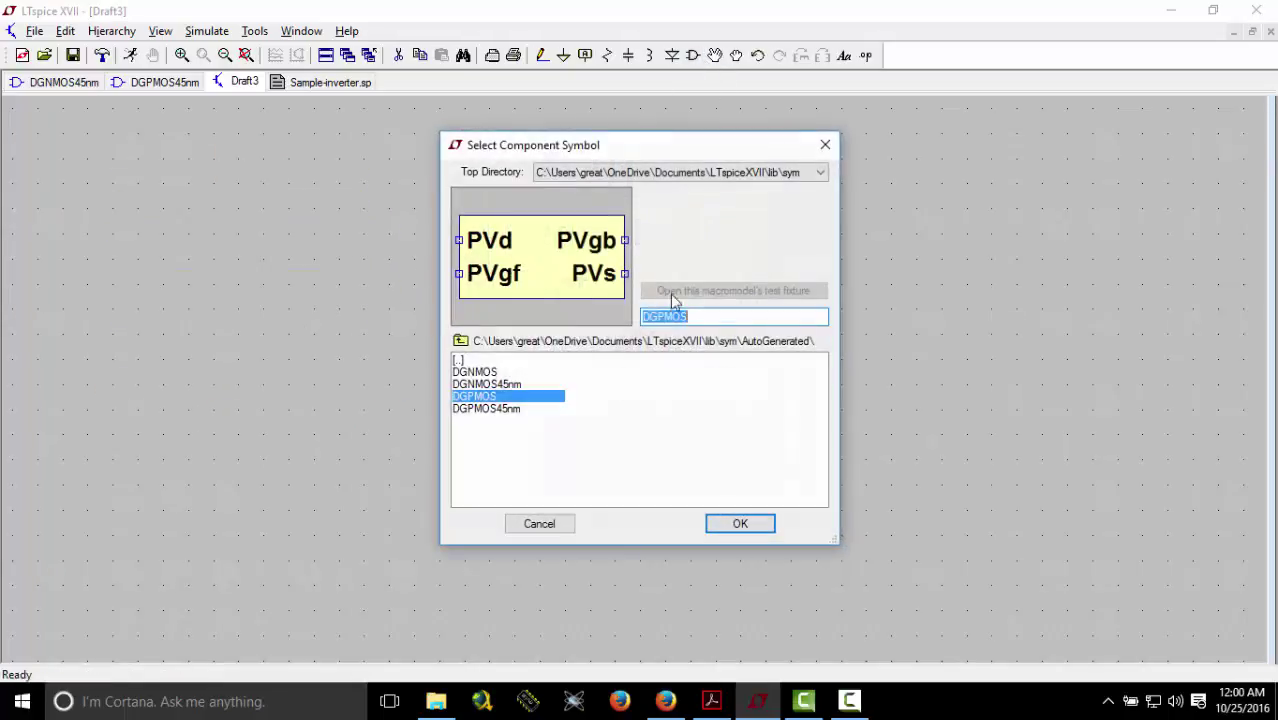
pyautogui.click(488, 372)
pyautogui.click(728, 524)
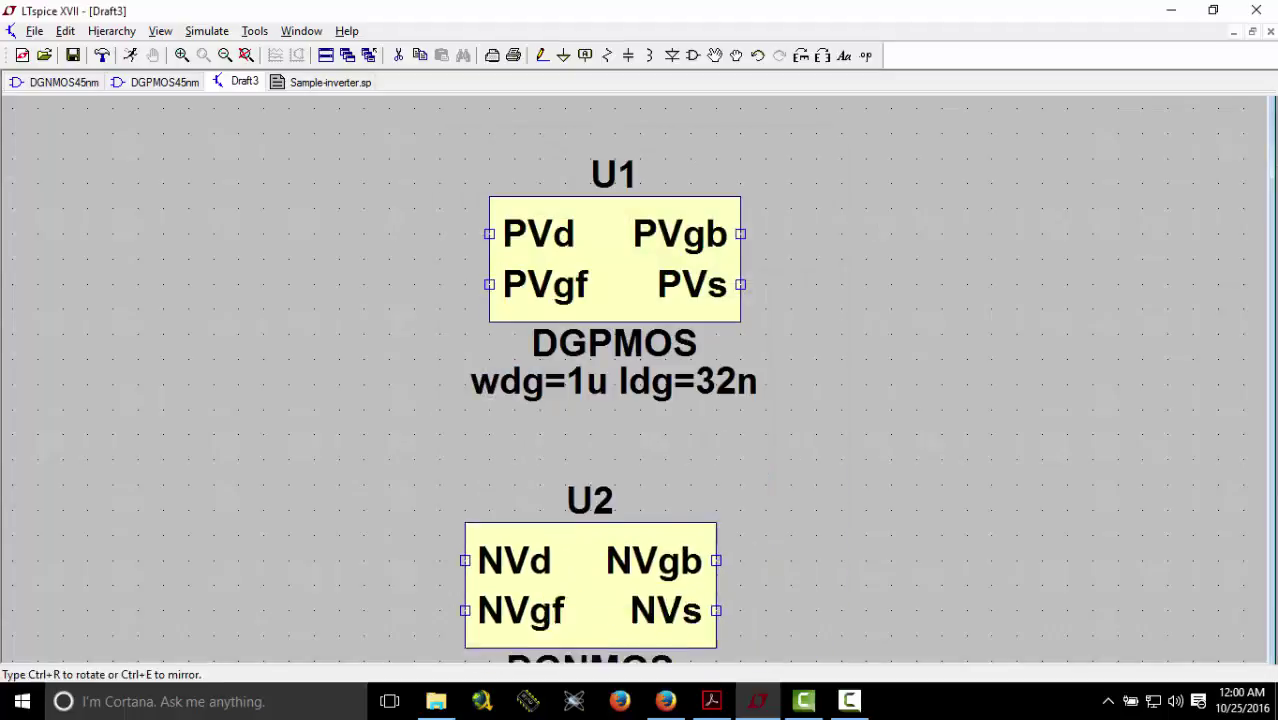
pyautogui.click(489, 498)
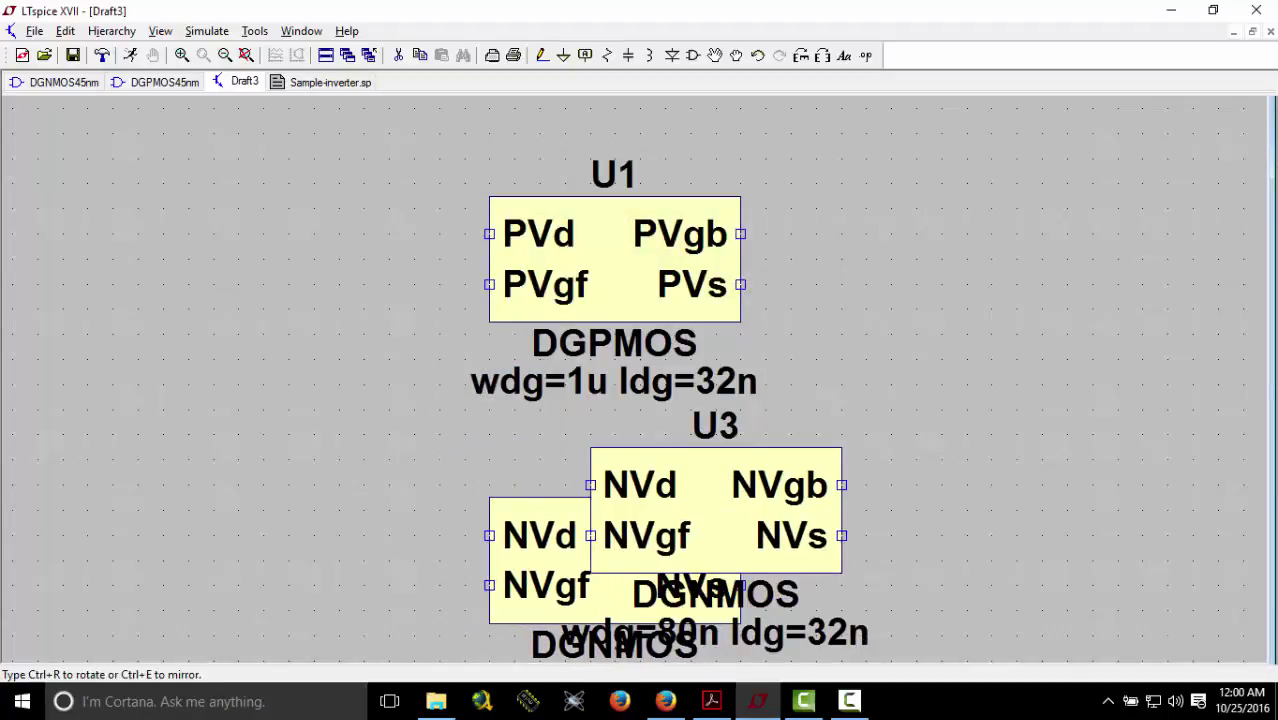
pyautogui.press('Escape')
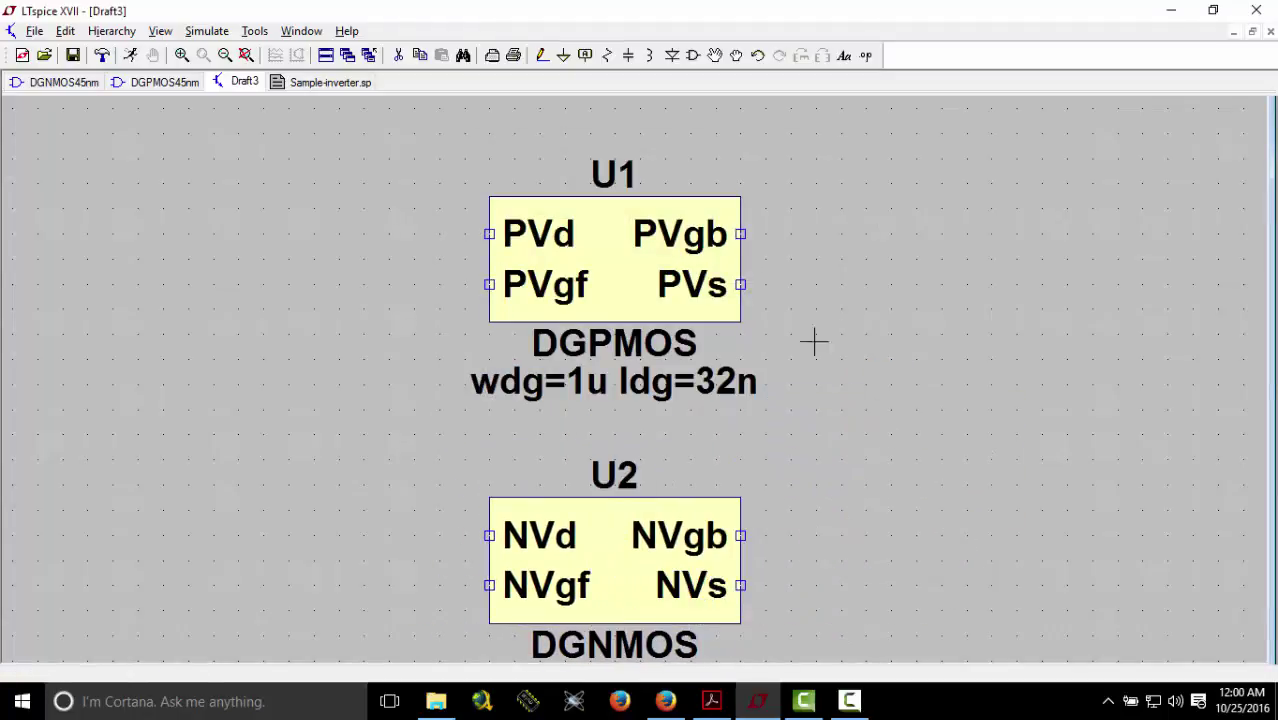
pyautogui.click(225, 55)
pyautogui.click(225, 55)
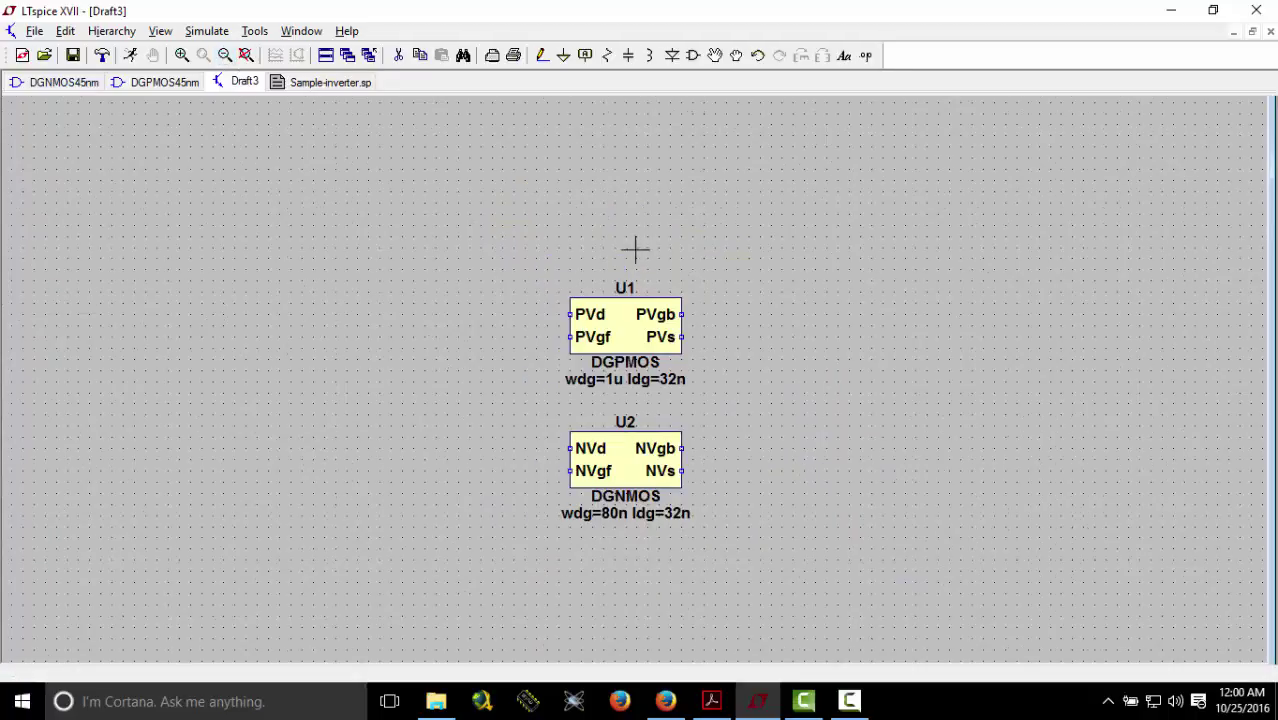
# - Wire a loop connecting U1's front gate PVgf to its back gate PVgb
pyautogui.click(541, 56)
pyautogui.click(570, 338)
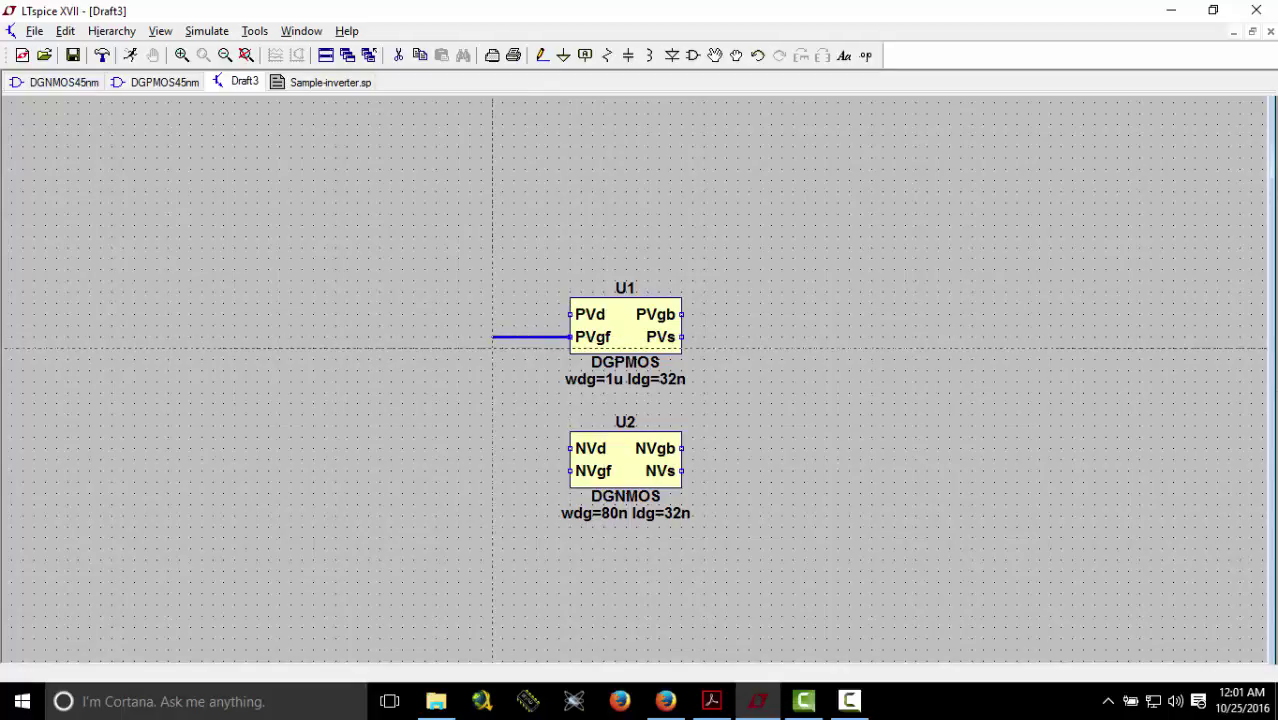
pyautogui.click(493, 402)
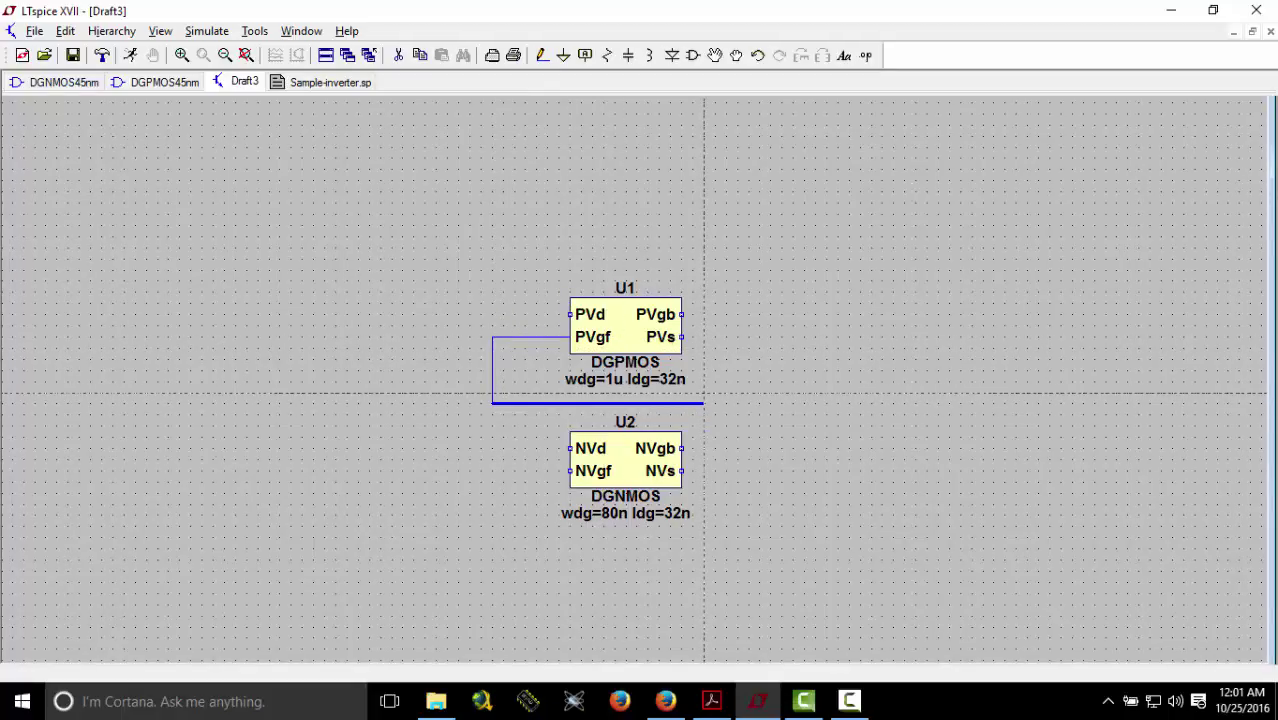
pyautogui.click(715, 402)
pyautogui.click(715, 314)
pyautogui.click(681, 314)
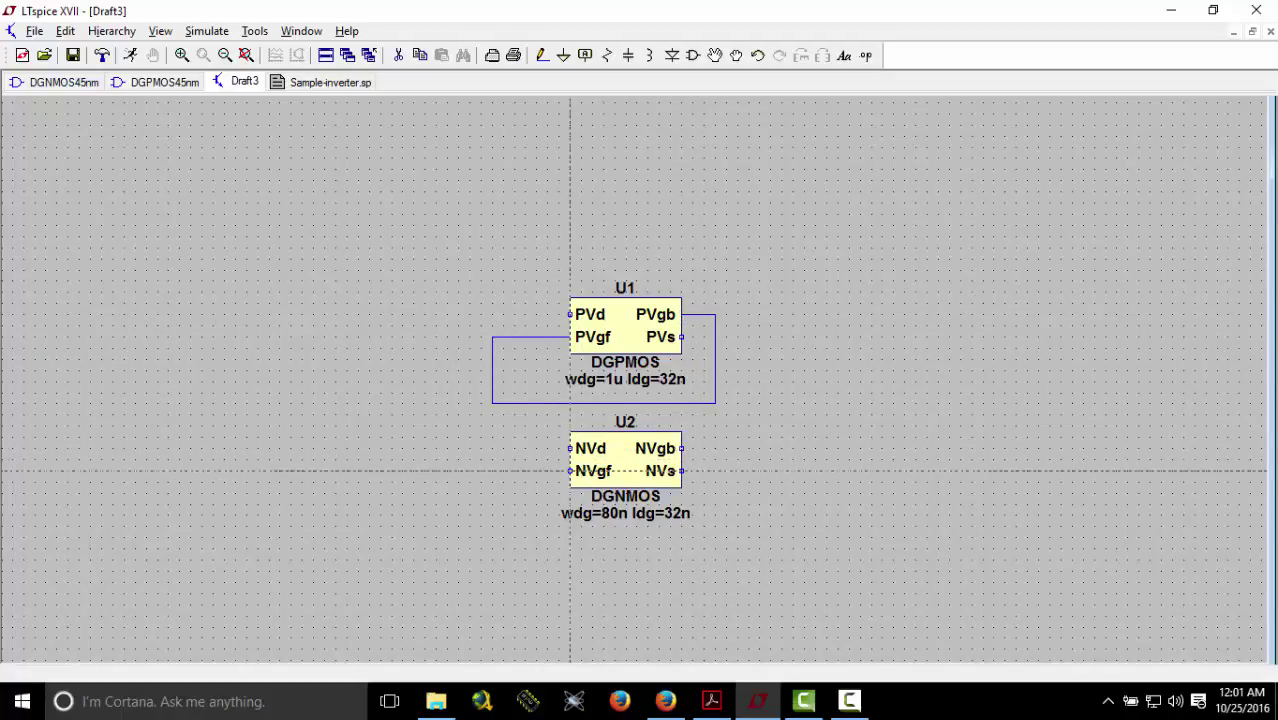
# - Wire a loop connecting U2's front gate NVgf to its back gate NVgb
pyautogui.click(570, 470)
pyautogui.click(492, 537)
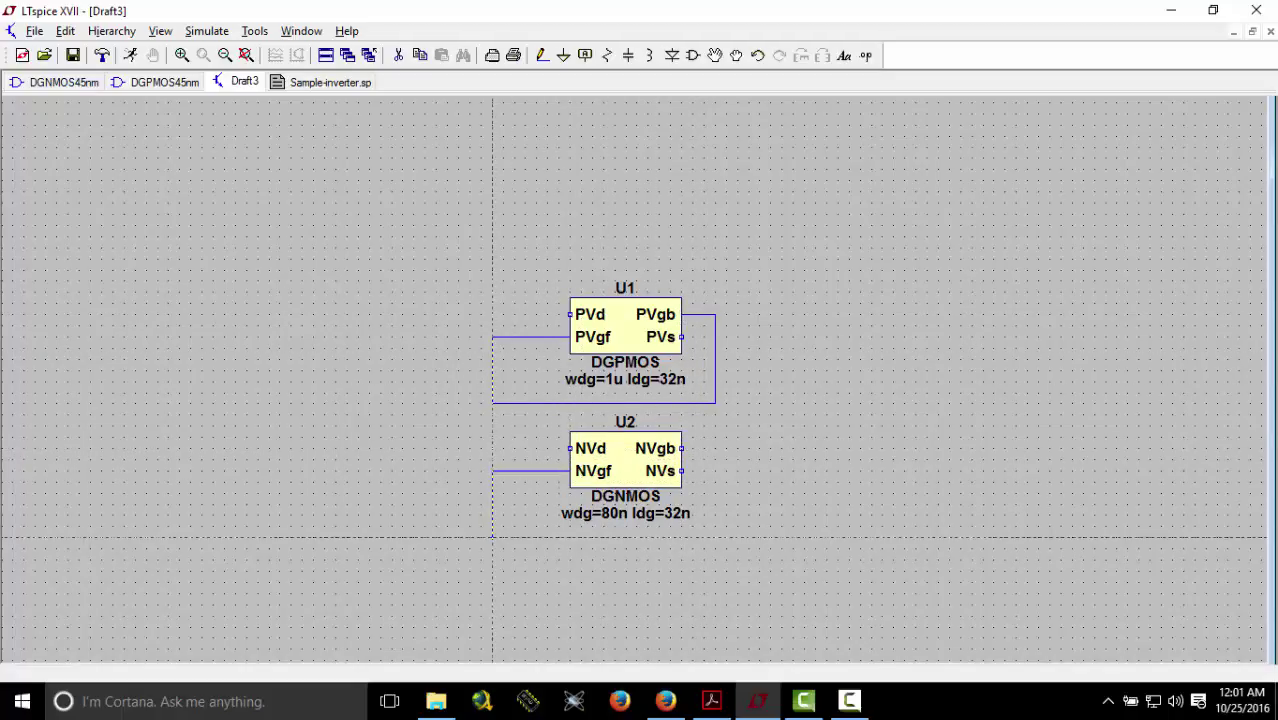
pyautogui.click(715, 537)
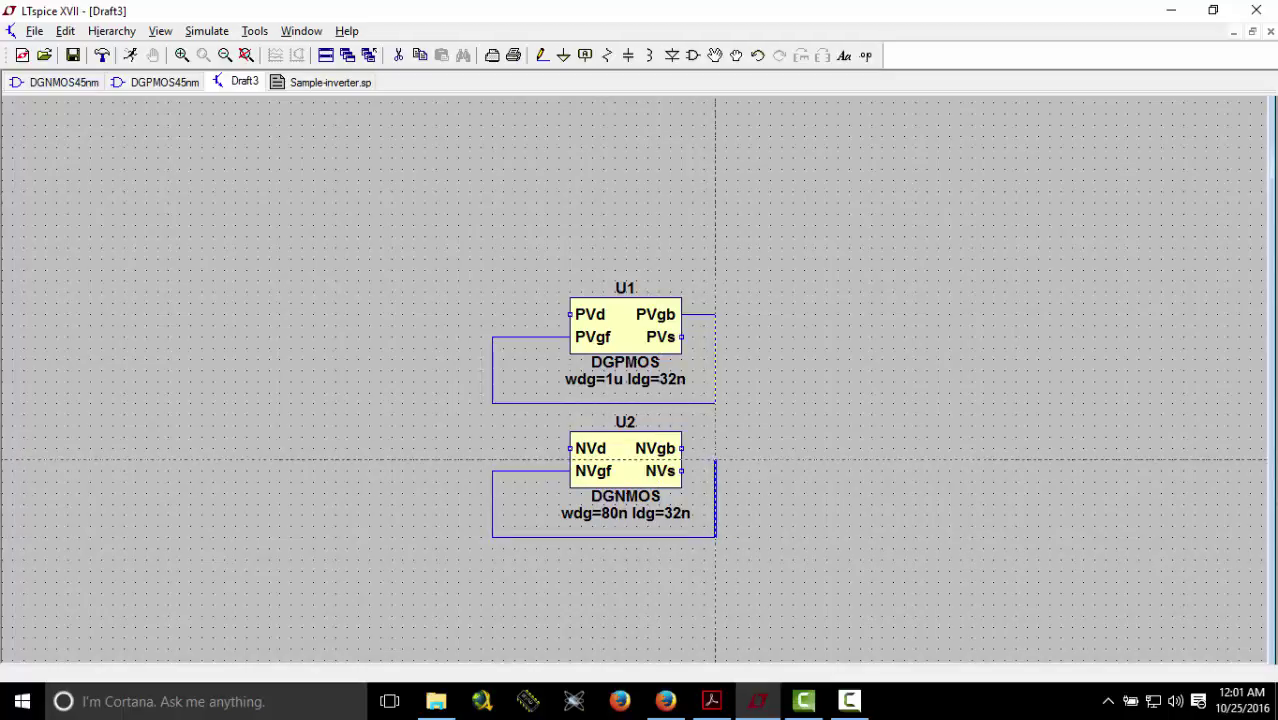
pyautogui.click(682, 449)
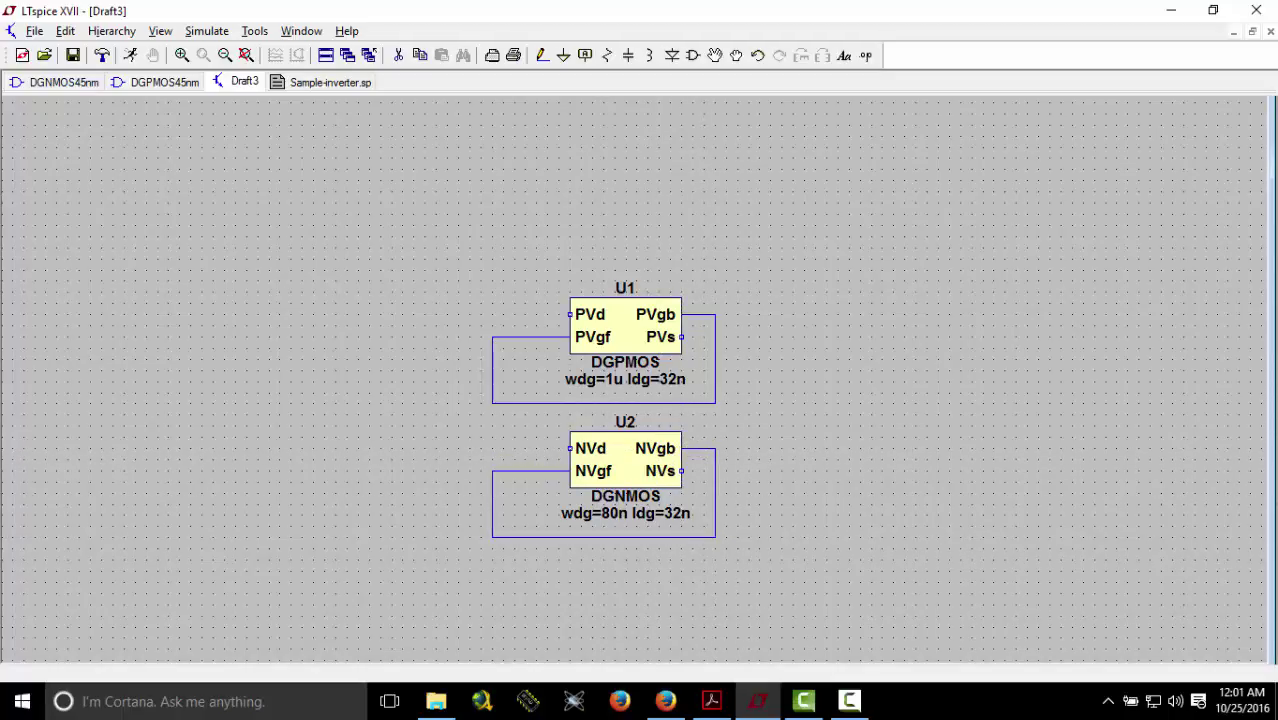
# - Join the two gate loops into one input net and begin a wire from U1's PVd
pyautogui.click(492, 470)
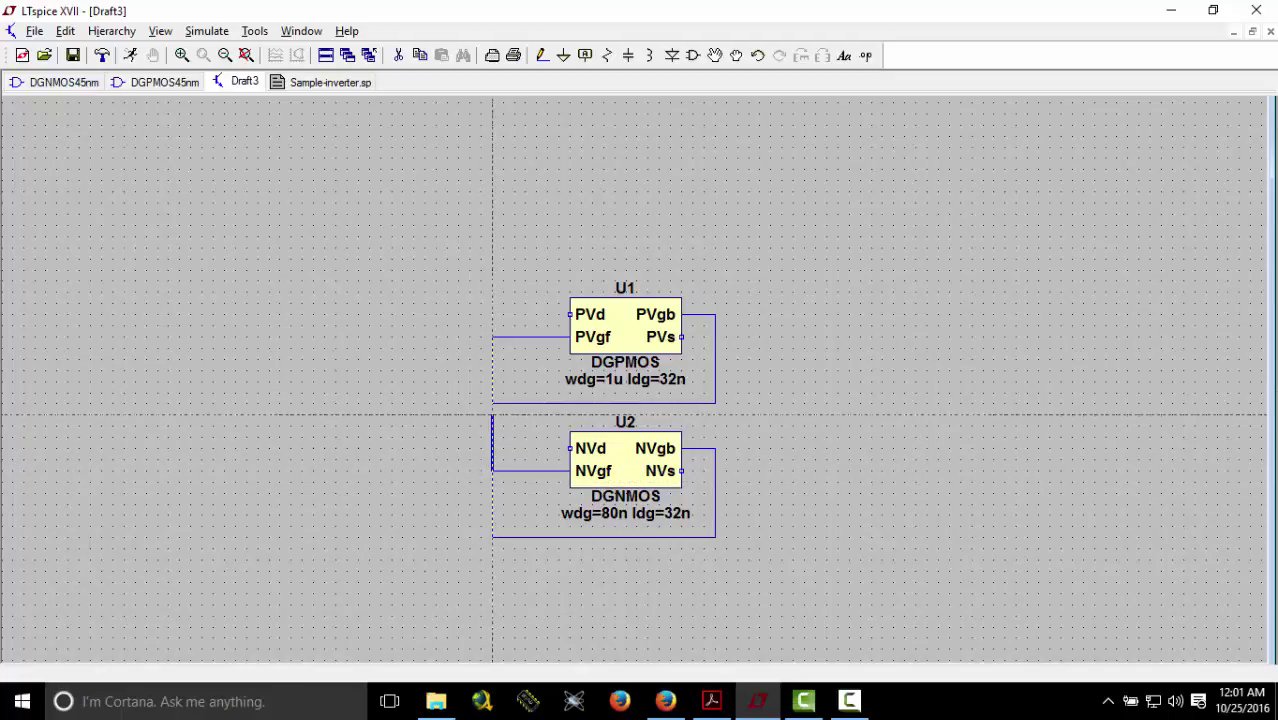
pyautogui.click(492, 403)
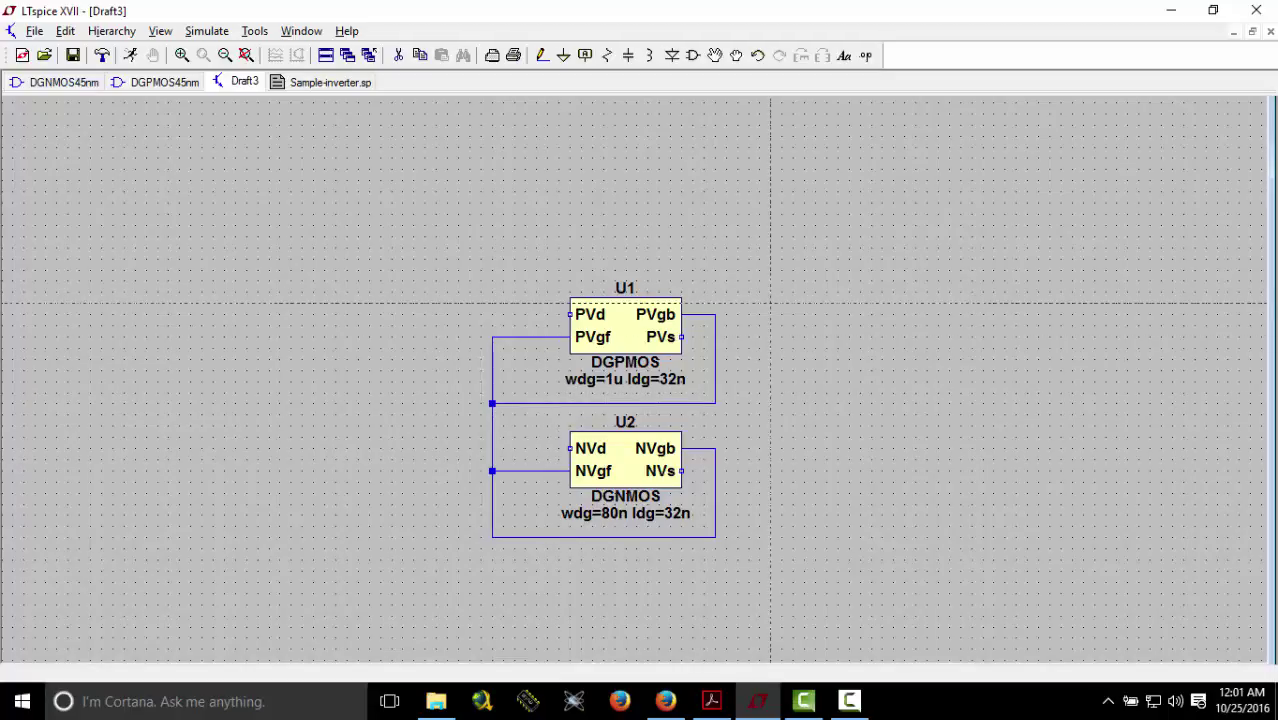
pyautogui.click(570, 314)
pyautogui.click(525, 314)
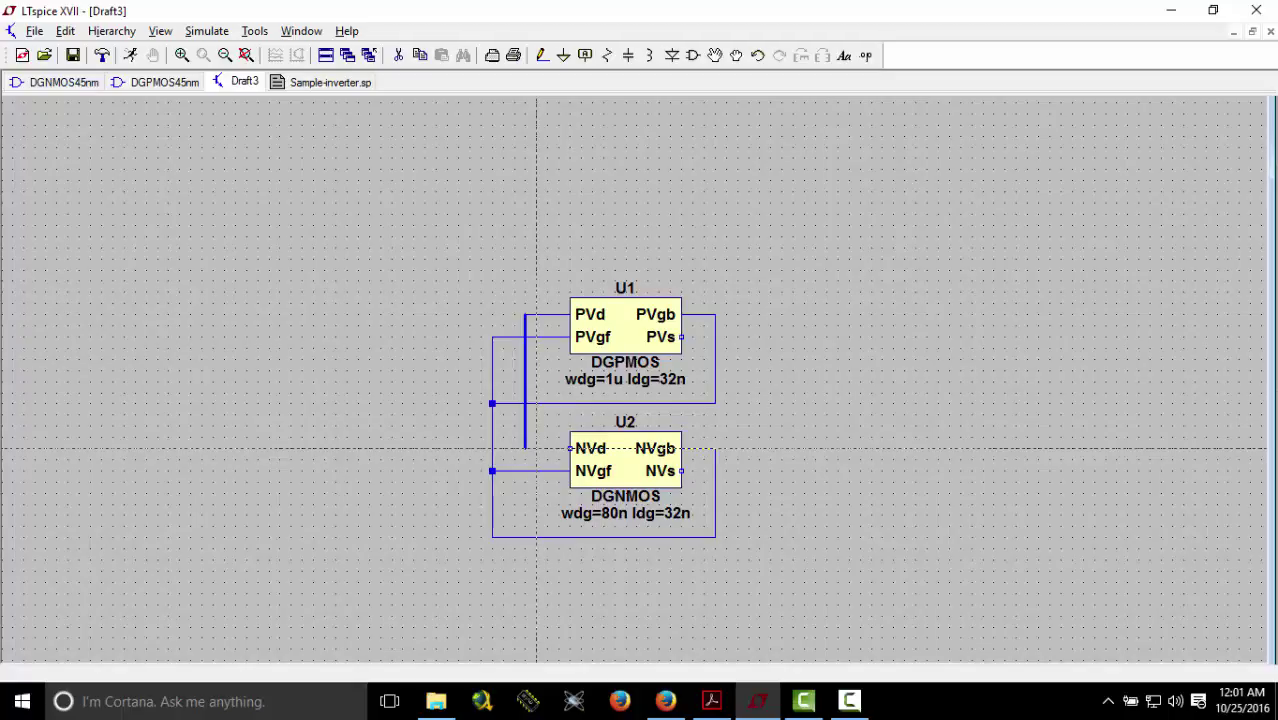
# - Finish the PVd-to-NVd drain wire and place voltage sources V1 right and V2 left of the transistors
pyautogui.click(570, 449)
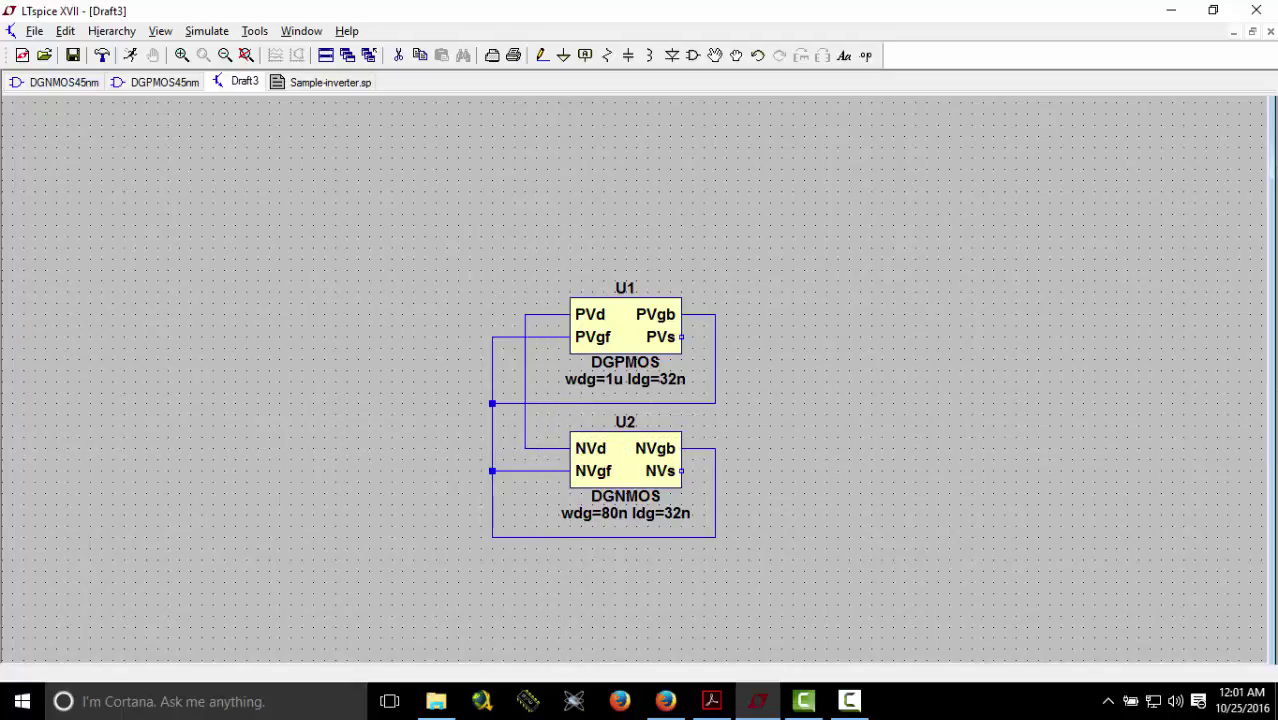
pyautogui.press('Escape')
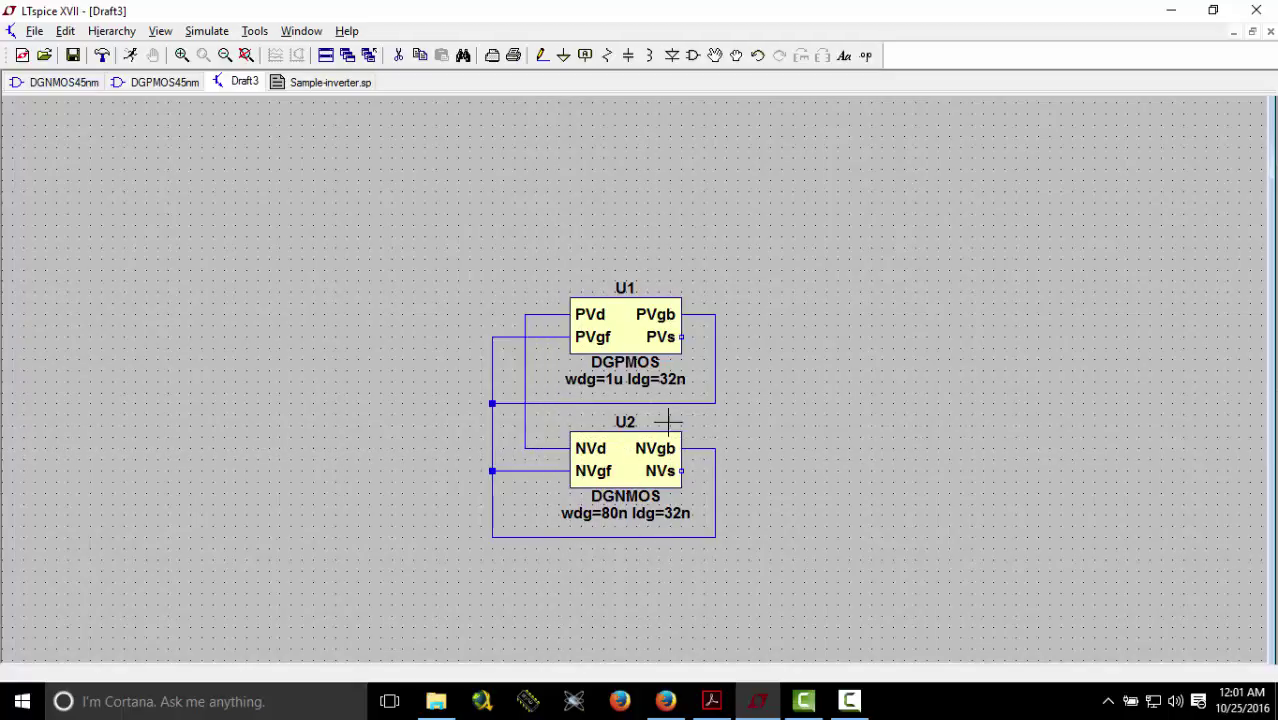
pyautogui.click(692, 56)
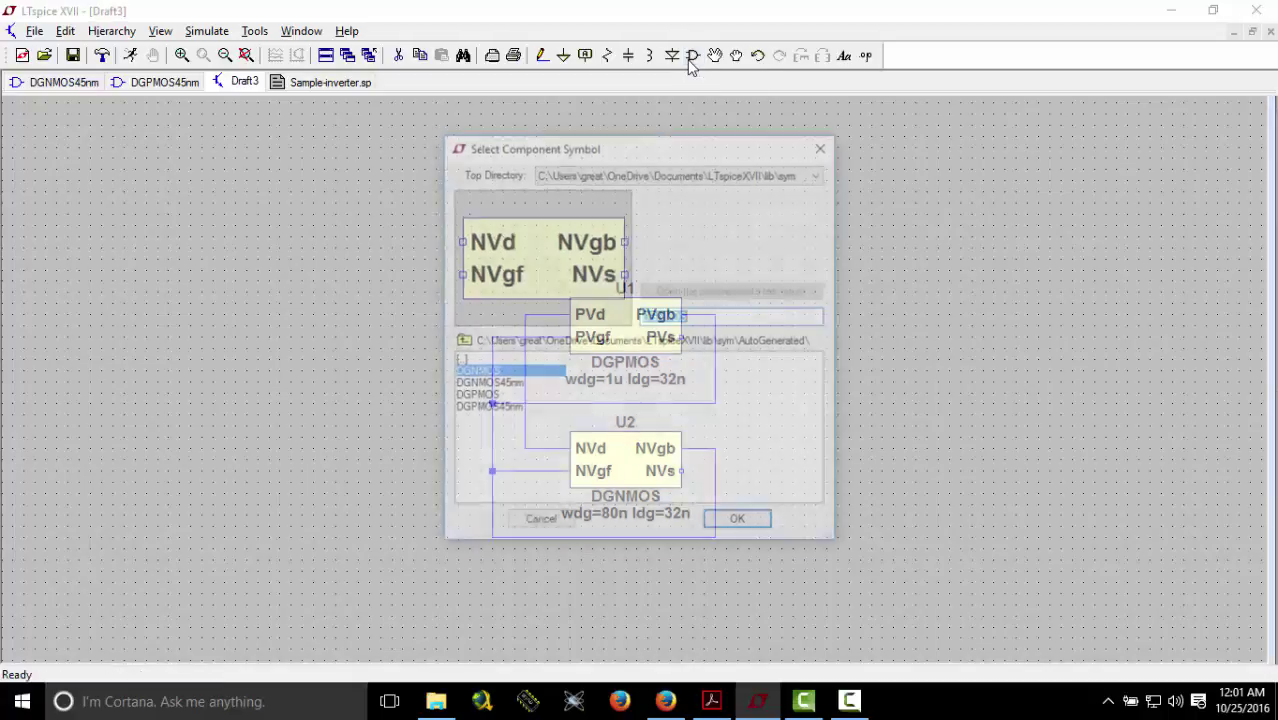
pyautogui.write('vol')
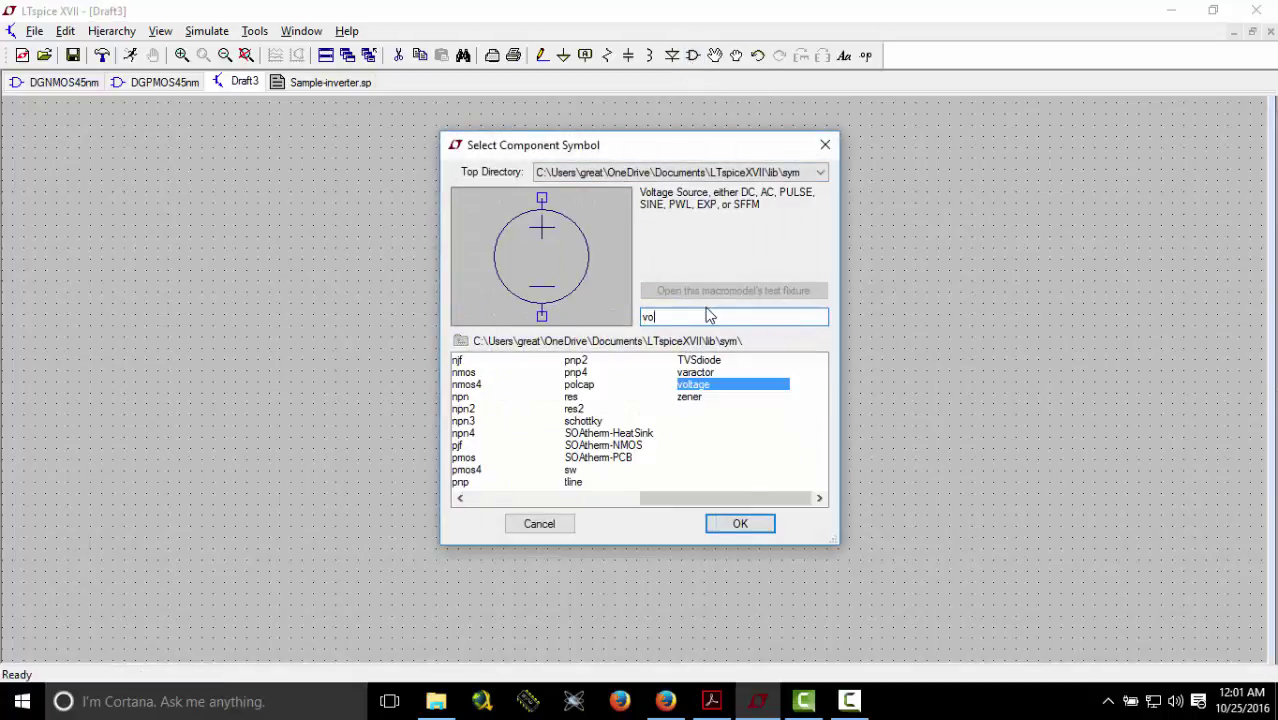
pyautogui.click(739, 524)
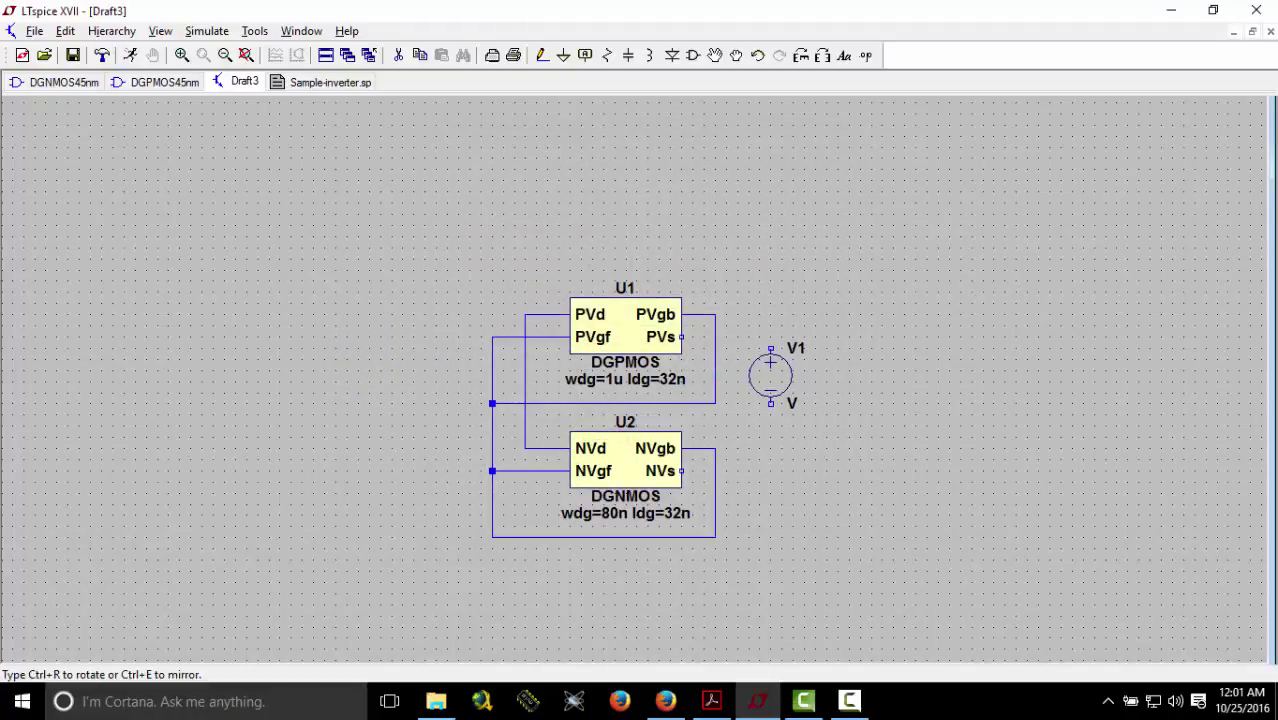
pyautogui.click(770, 365)
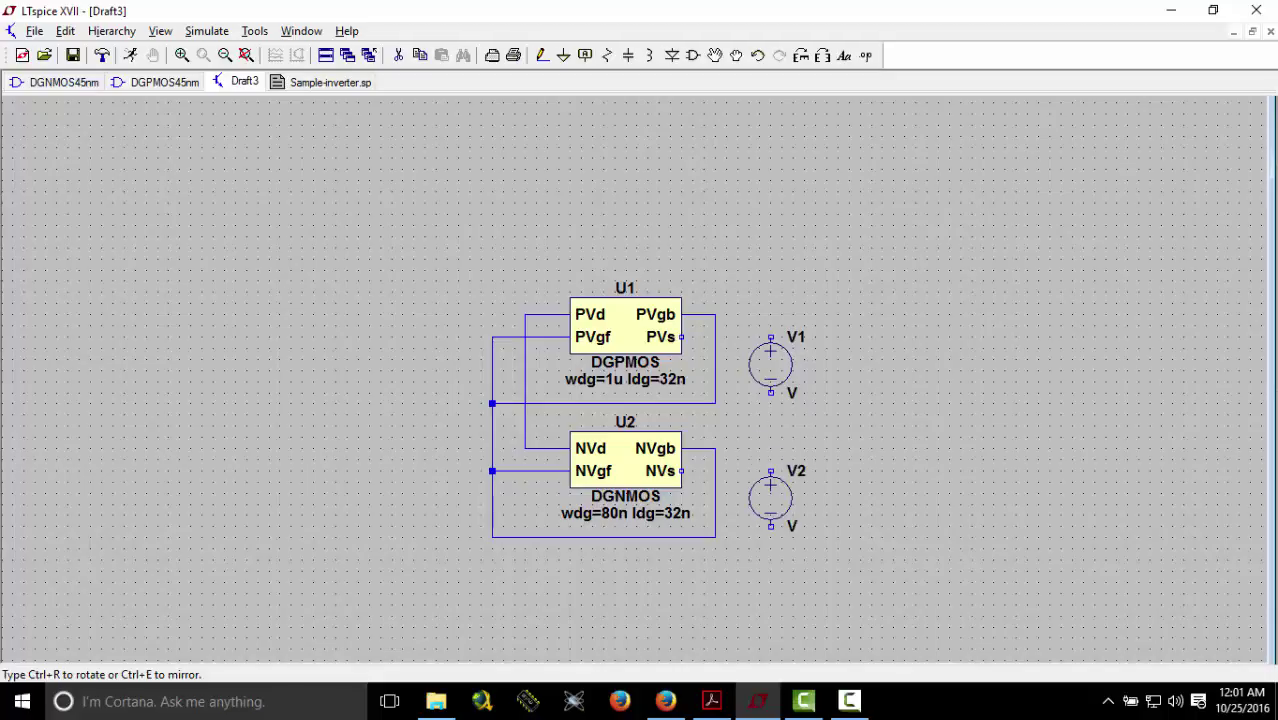
pyautogui.click(402, 455)
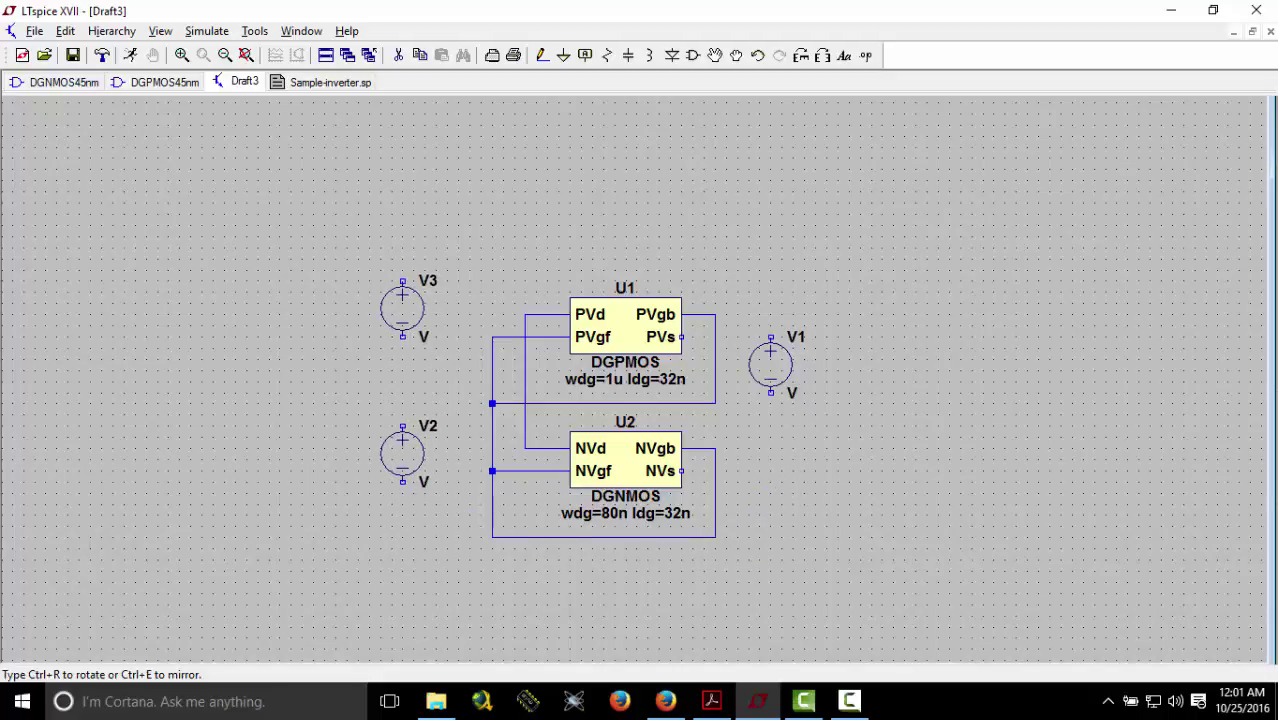
pyautogui.press('Escape')
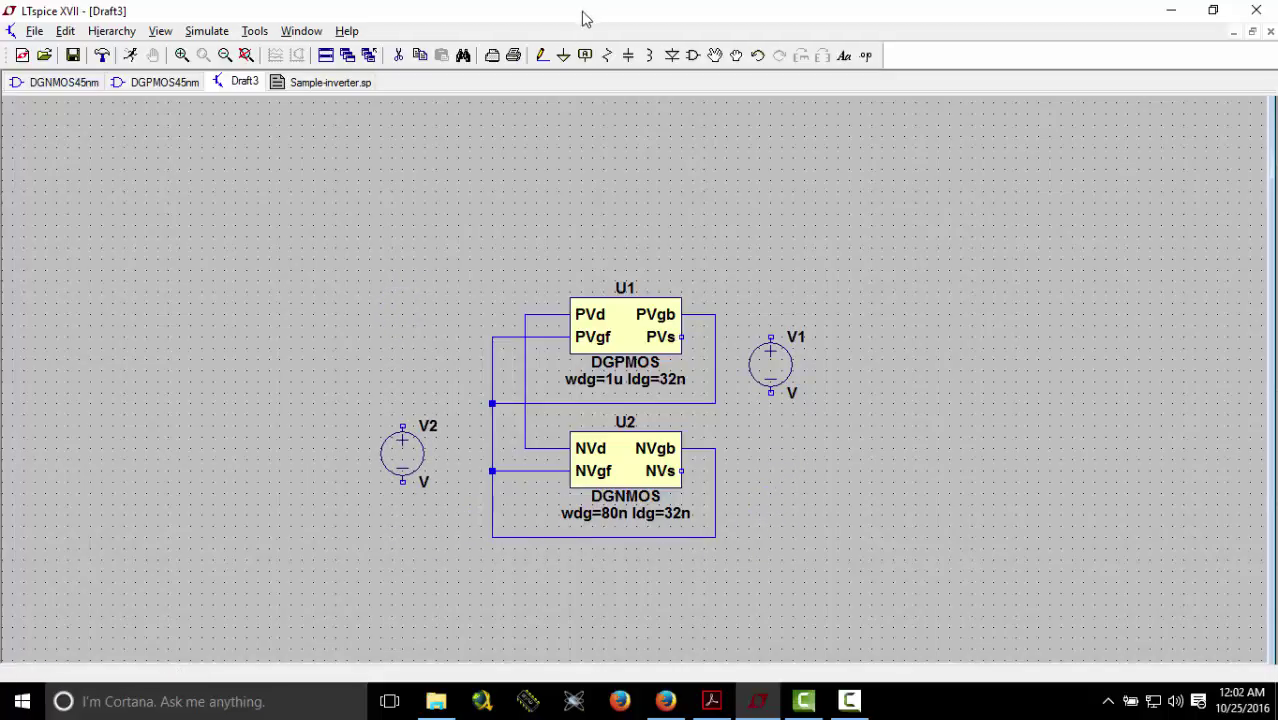
pyautogui.click(541, 55)
# - Wire V2's top terminal to the gate junction and V1's top to U1's PVs pin
pyautogui.click(402, 426)
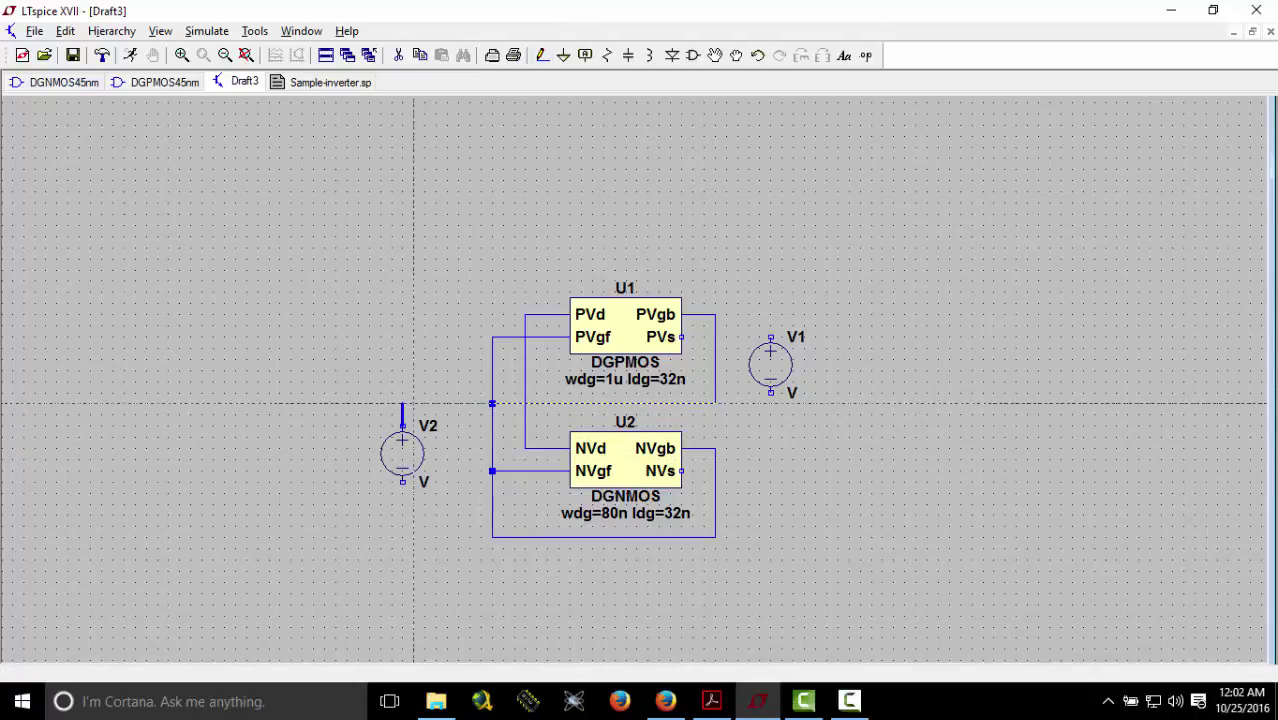
pyautogui.click(492, 404)
pyautogui.click(770, 338)
pyautogui.click(682, 337)
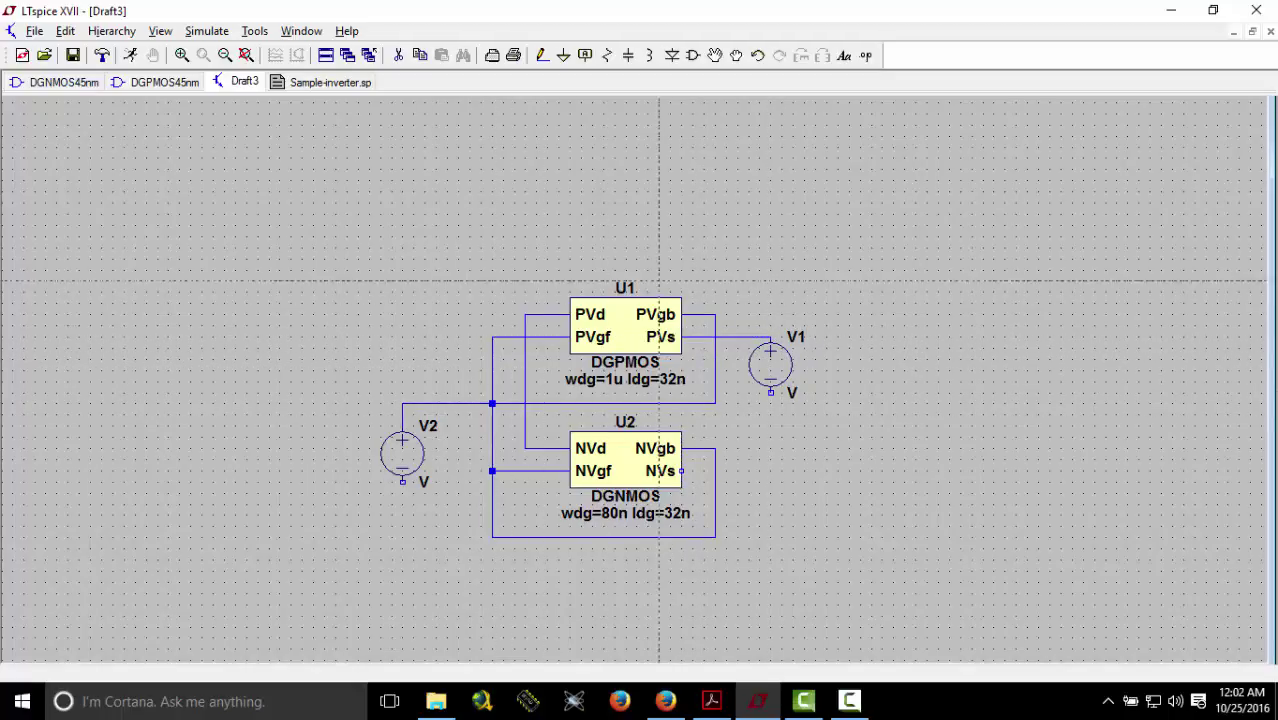
# - Place grounds below V1 and V2, wire each source's bottom pin to its ground
pyautogui.click(563, 55)
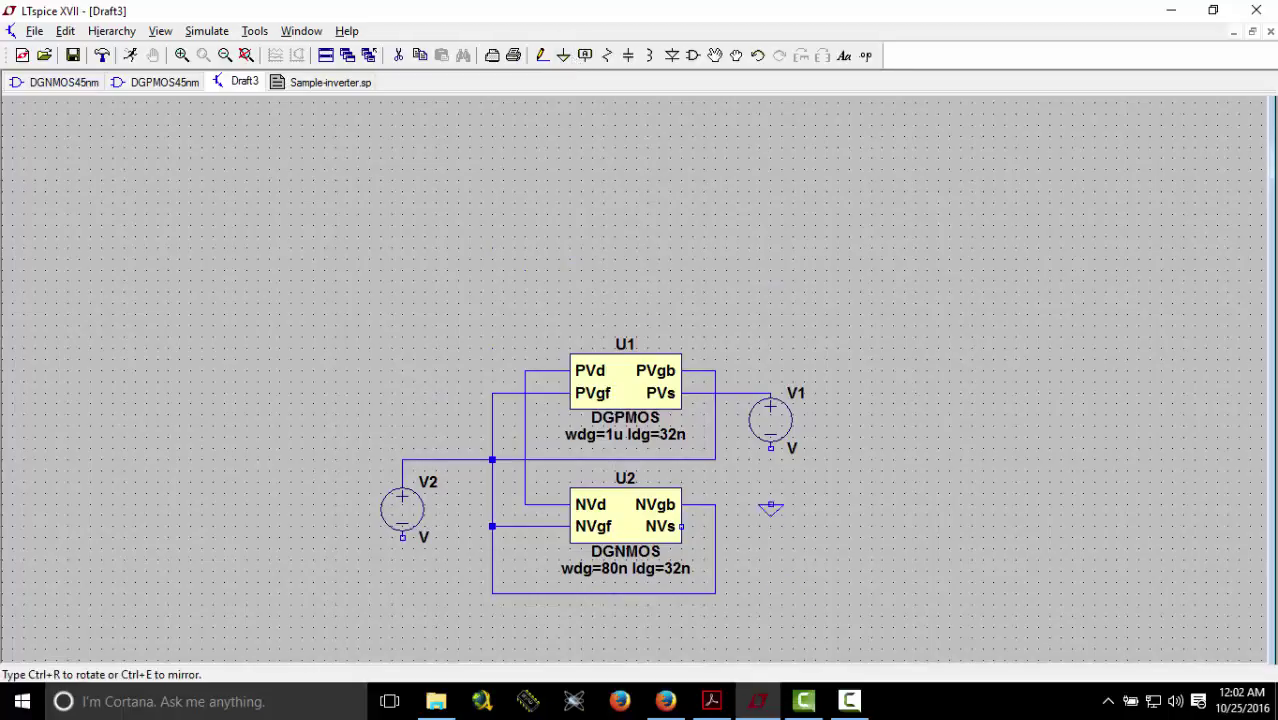
pyautogui.click(770, 487)
pyautogui.click(402, 575)
pyautogui.click(541, 55)
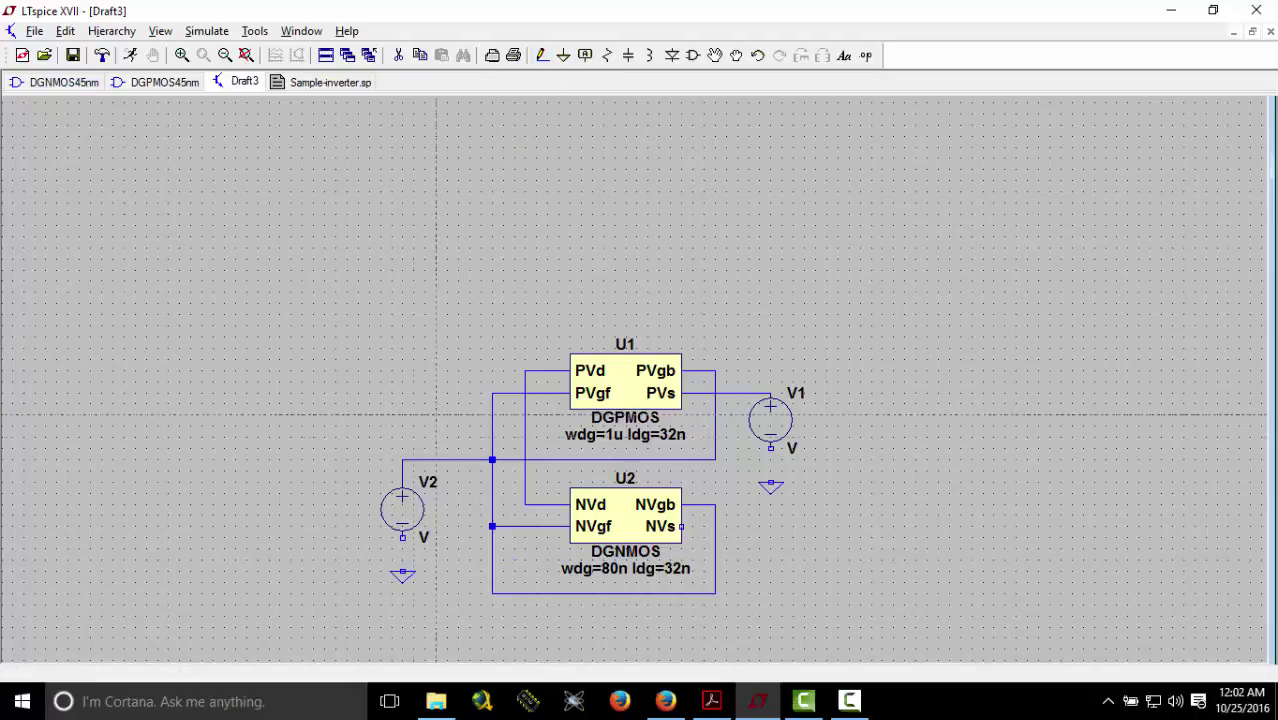
pyautogui.click(402, 575)
pyautogui.click(402, 538)
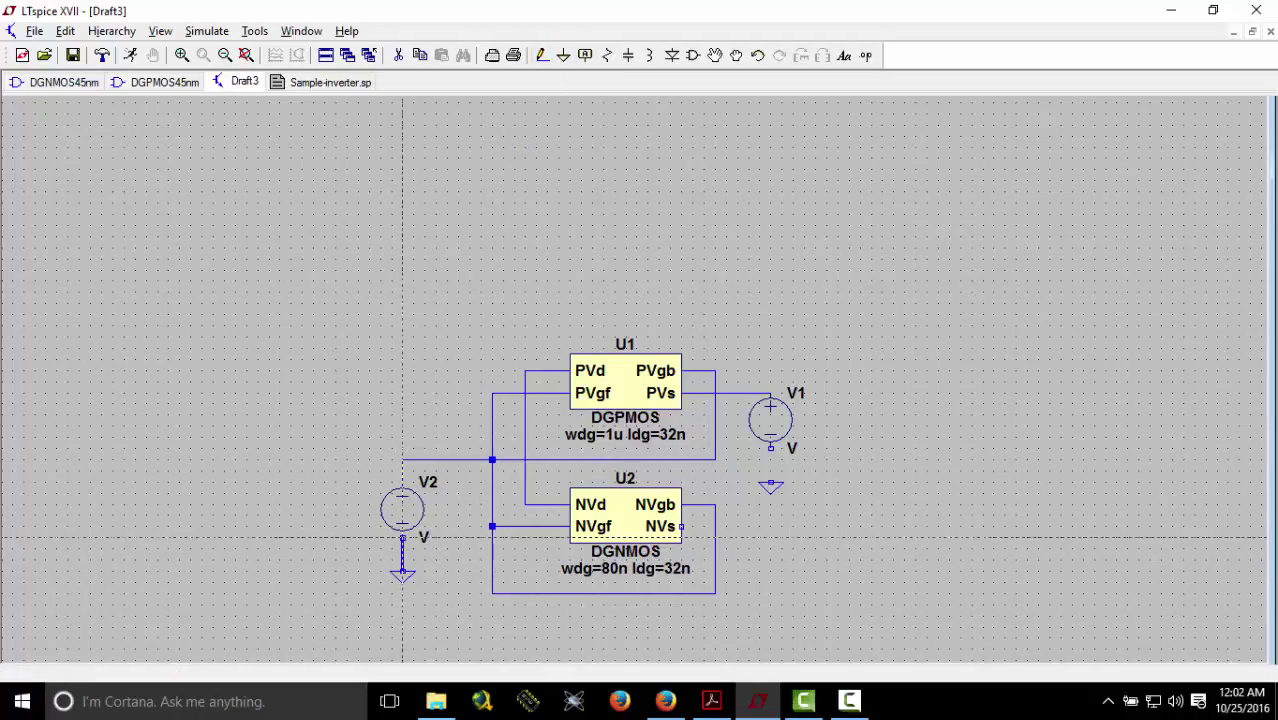
pyautogui.click(770, 485)
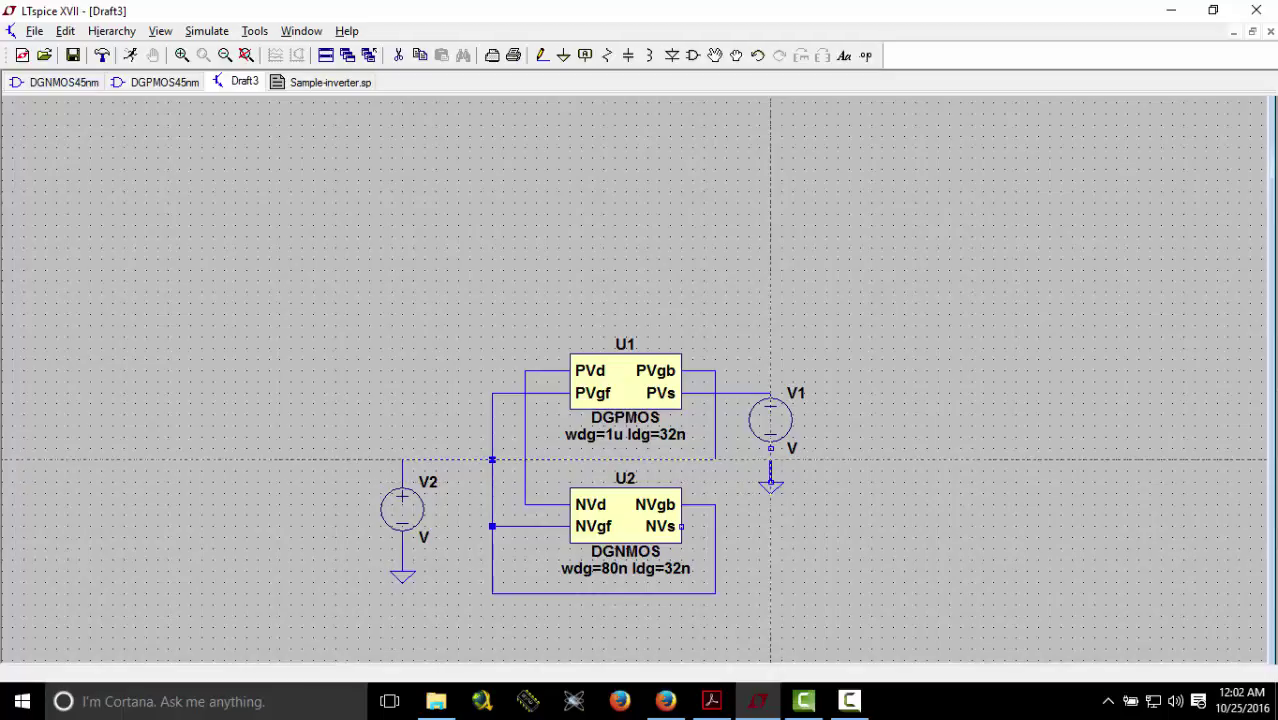
pyautogui.click(770, 447)
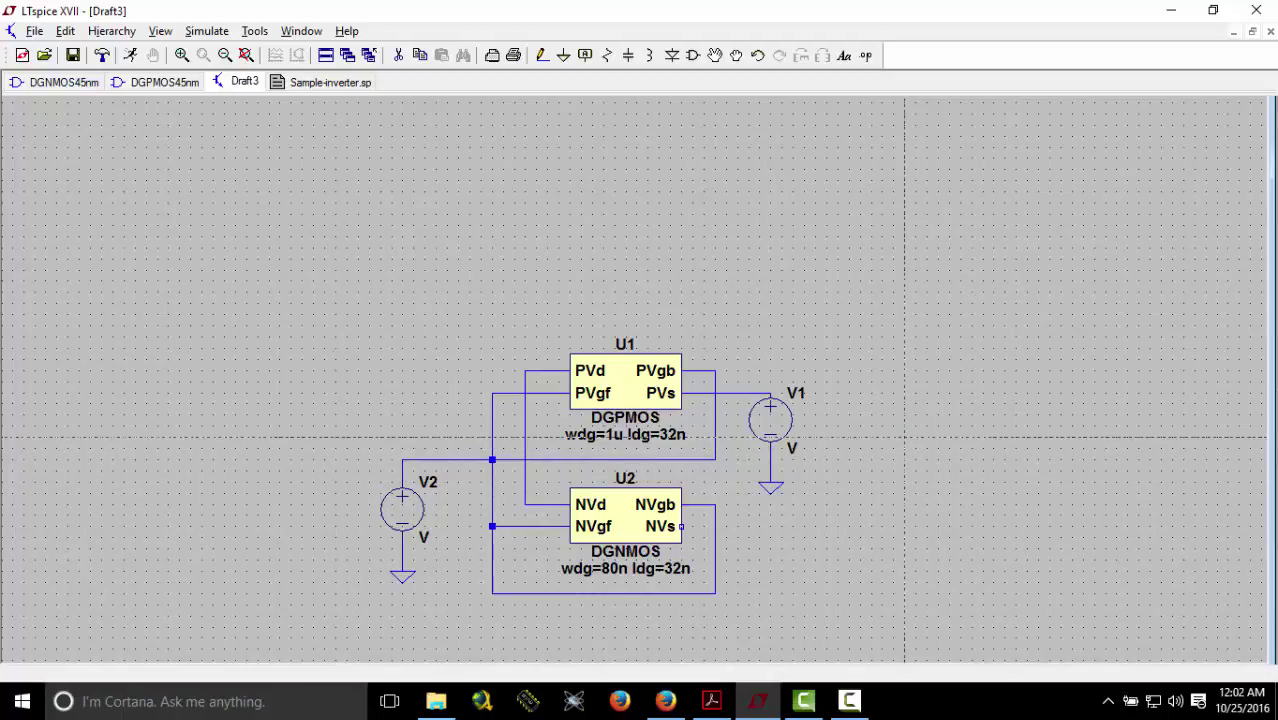
pyautogui.press('Escape')
pyautogui.moveTo(833, 334); pyautogui.dragTo(833, 198)
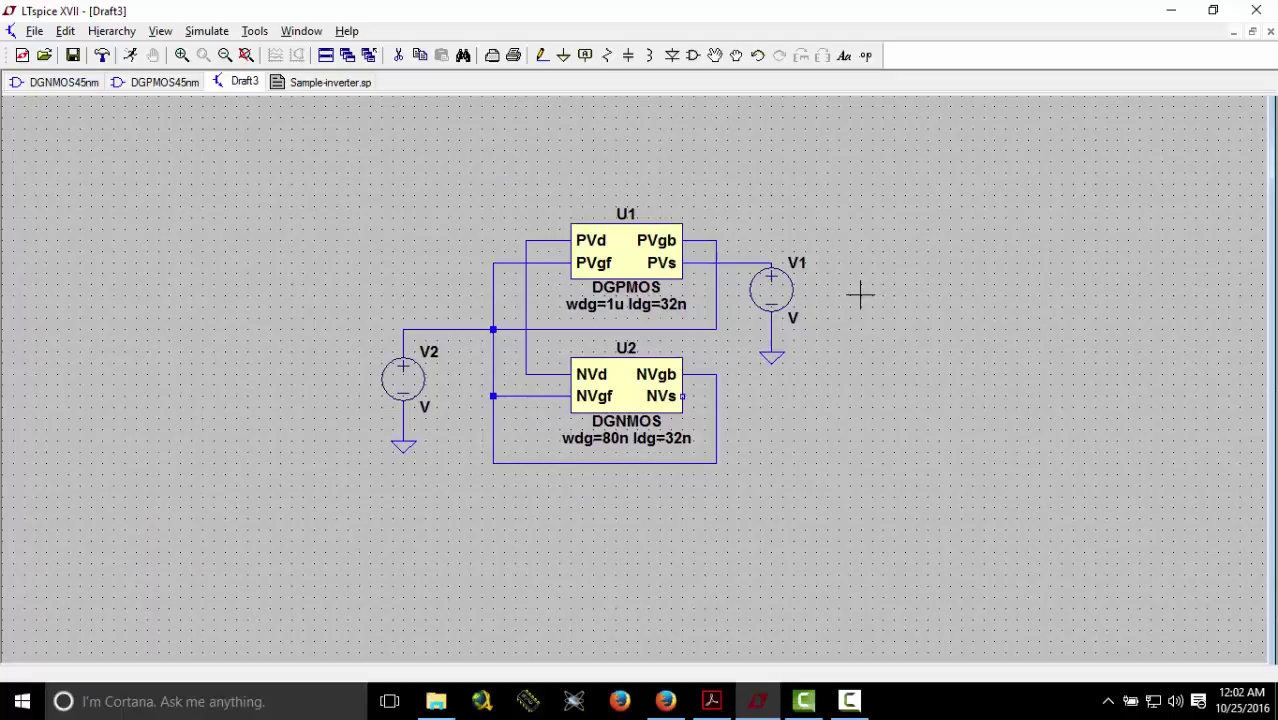
# - Set V1 to 1 V and switch V2 to a PULSE waveform
pyautogui.rightClick(778, 289)
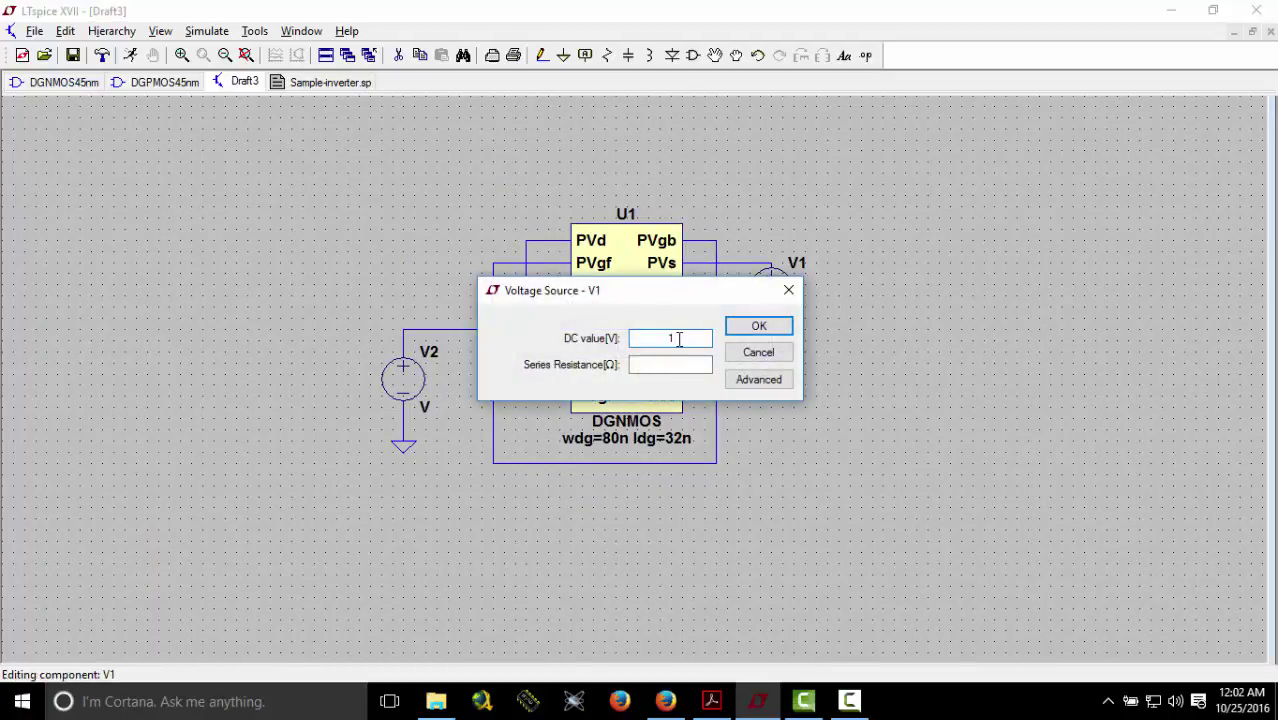
pyautogui.click(752, 326)
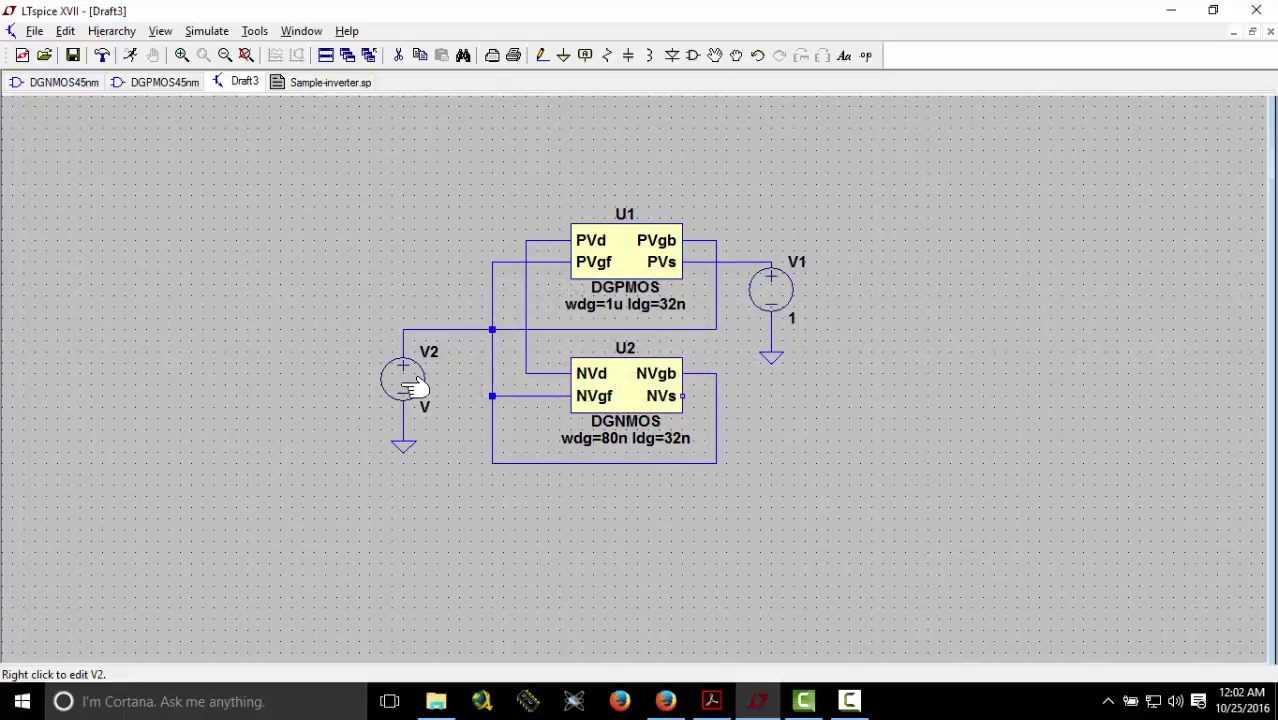
pyautogui.rightClick(410, 387)
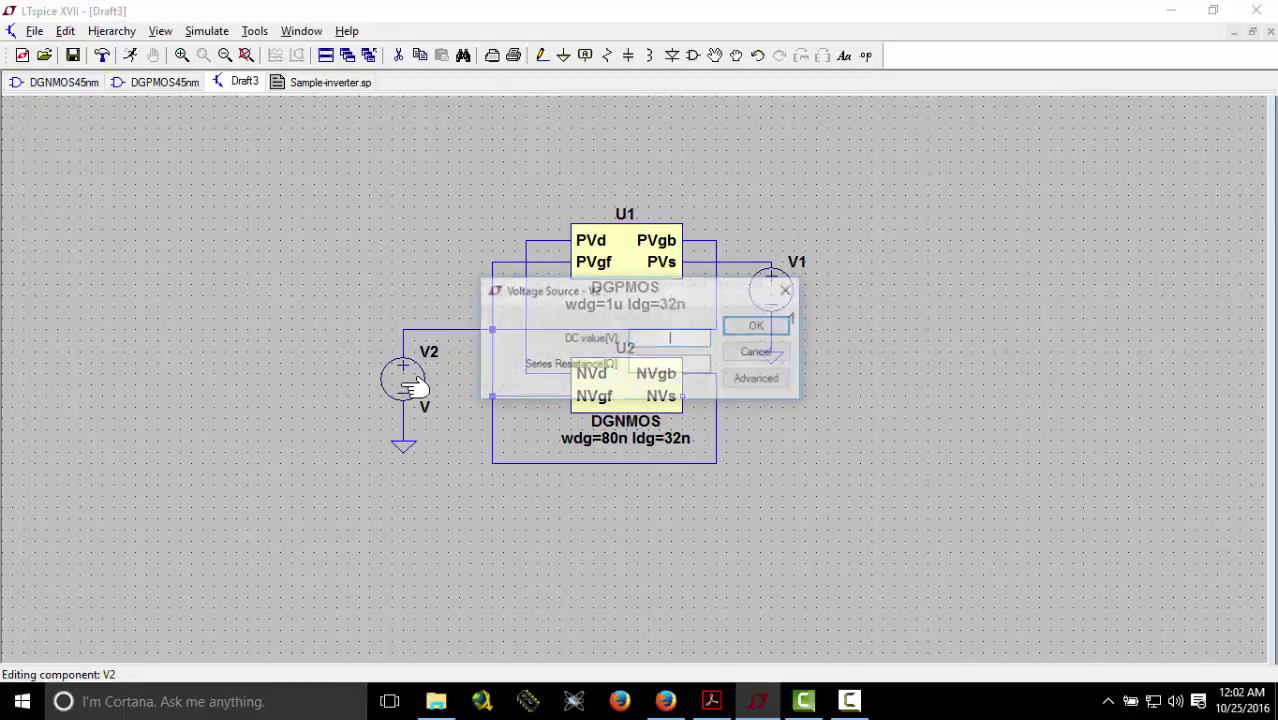
pyautogui.click(758, 380)
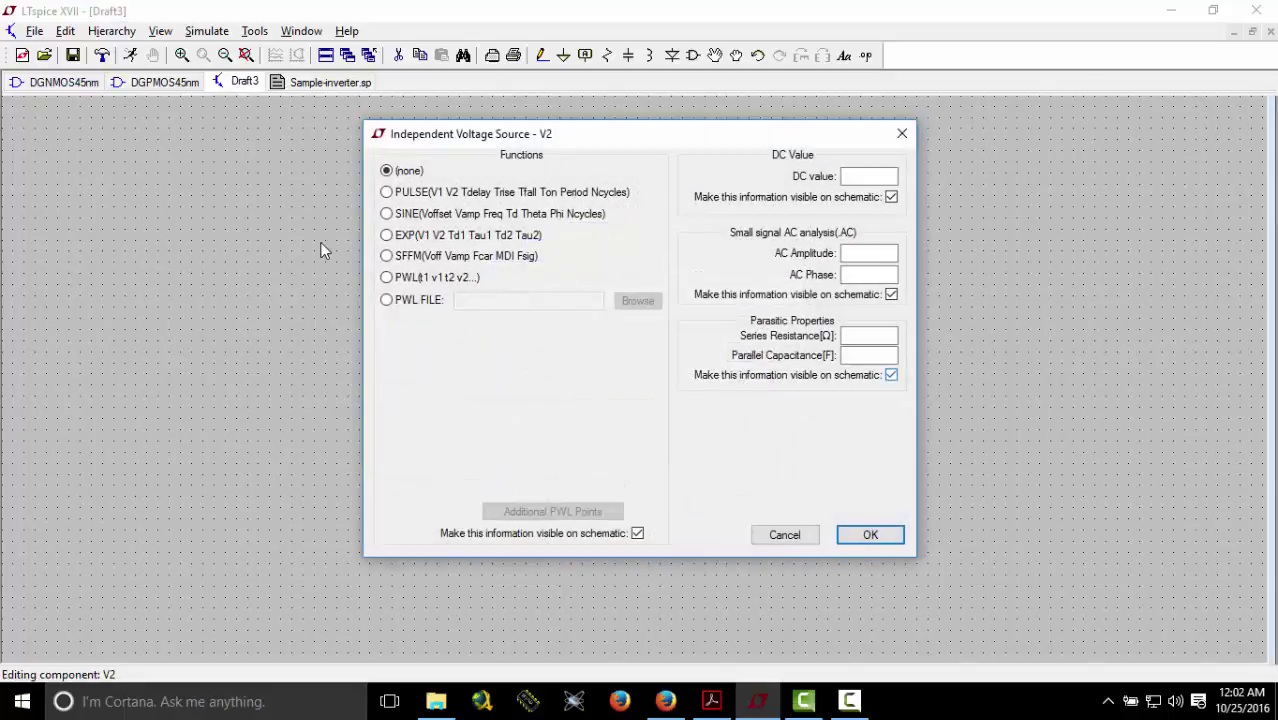
pyautogui.click(388, 193)
# - Give V2's pulse 0 and .9 V levels, .01 delay/rise/fall, 1 s on, 2 s period, 5 cycles
pyautogui.click(609, 345)
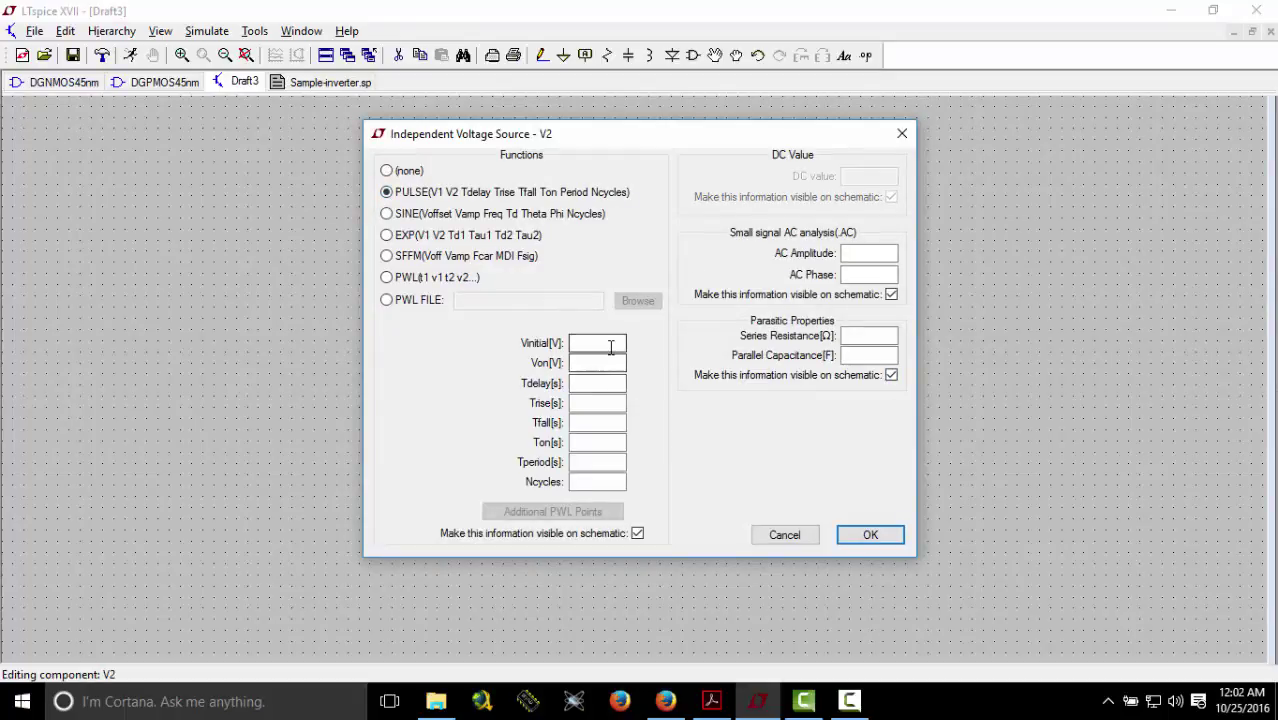
pyautogui.write('0')
pyautogui.click(590, 362)
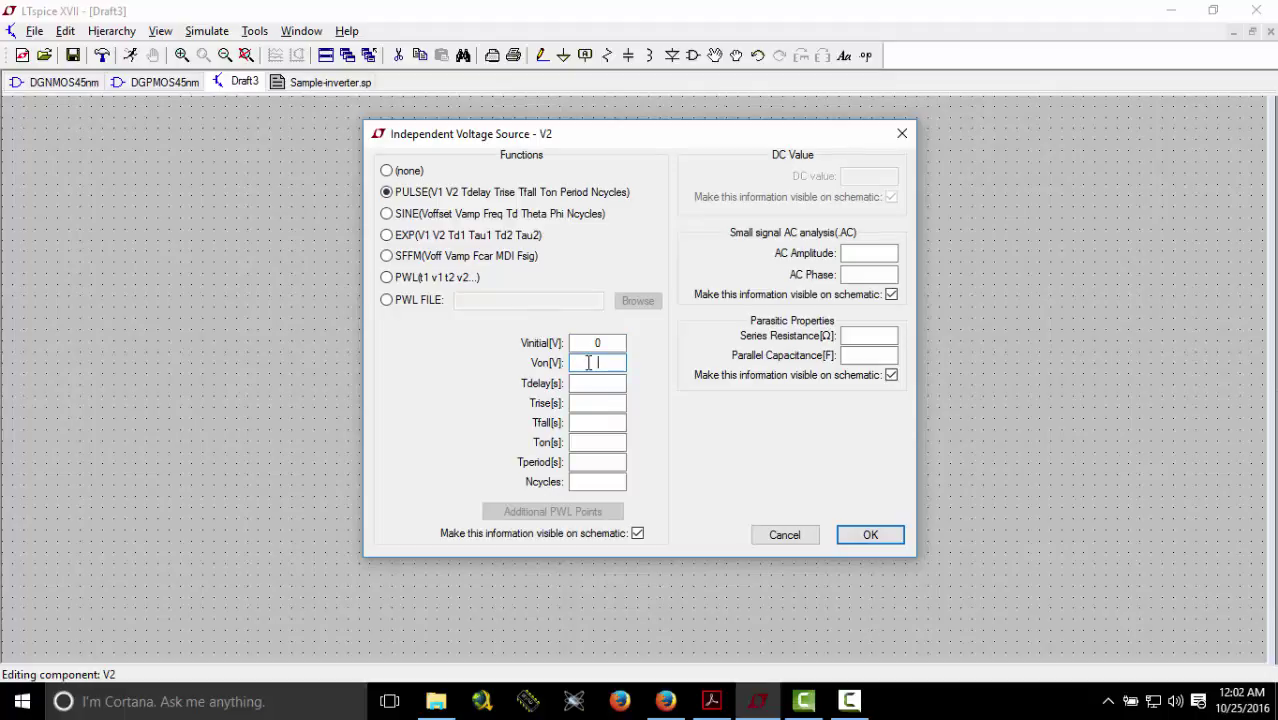
pyautogui.write('.9')
pyautogui.click(600, 386)
pyautogui.write('.01')
pyautogui.click(603, 404)
pyautogui.write('.01')
pyautogui.click(599, 423)
pyautogui.write('.01')
pyautogui.click(597, 441)
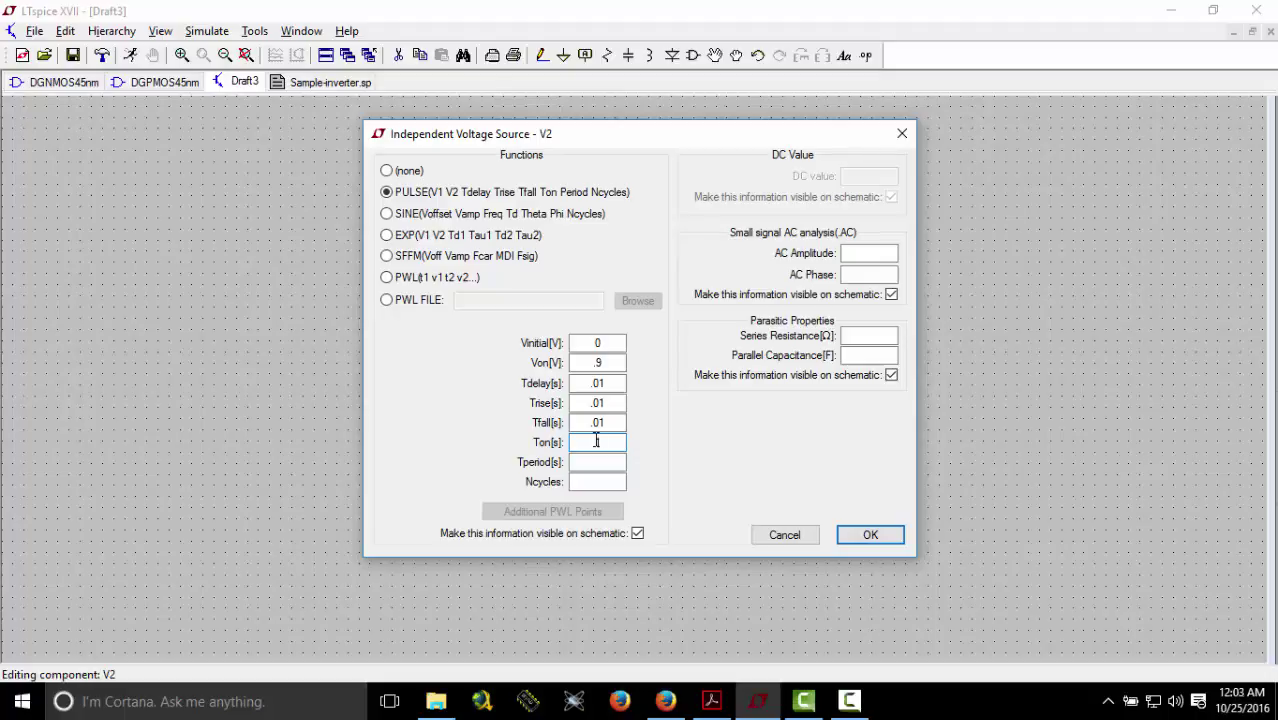
pyautogui.write('1')
pyautogui.click(599, 461)
pyautogui.click(594, 483)
pyautogui.click(870, 535)
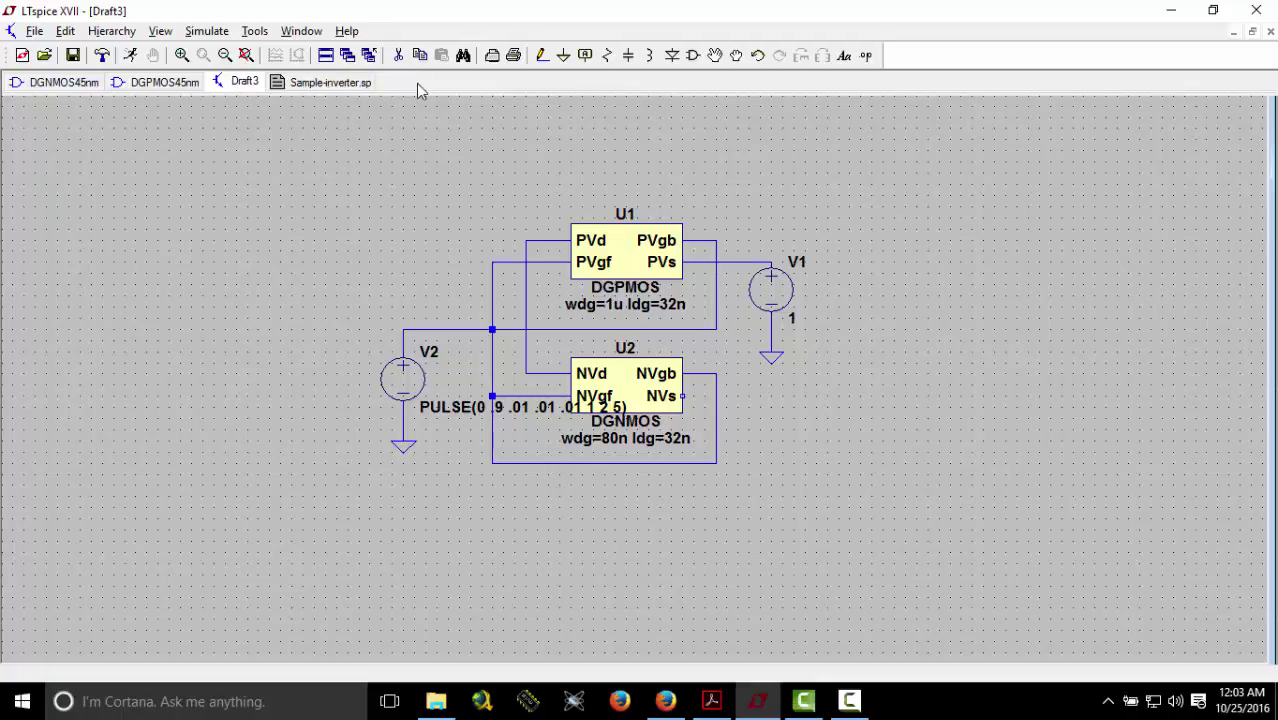
# - Draw a wire from U2's NVs source pin down and to the right
pyautogui.press('F3')
pyautogui.click(541, 55)
pyautogui.click(403, 329)
pyautogui.click(682, 396)
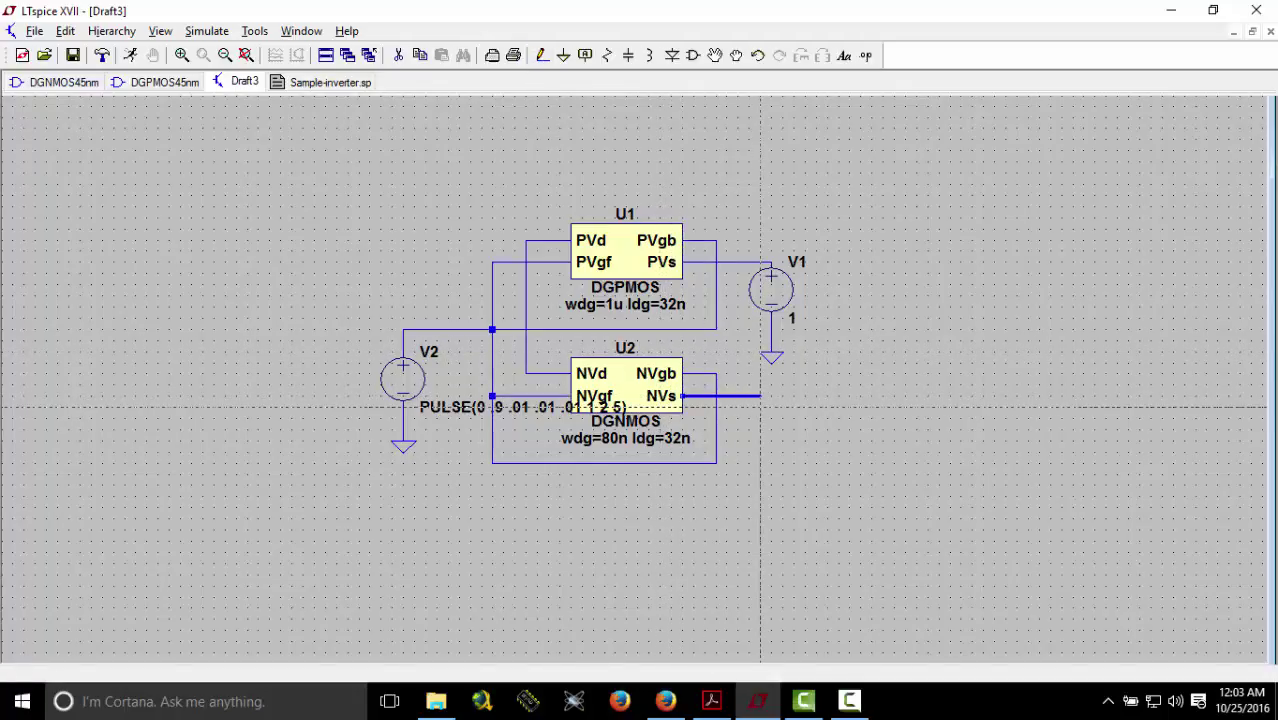
pyautogui.click(760, 451)
pyautogui.press('Escape')
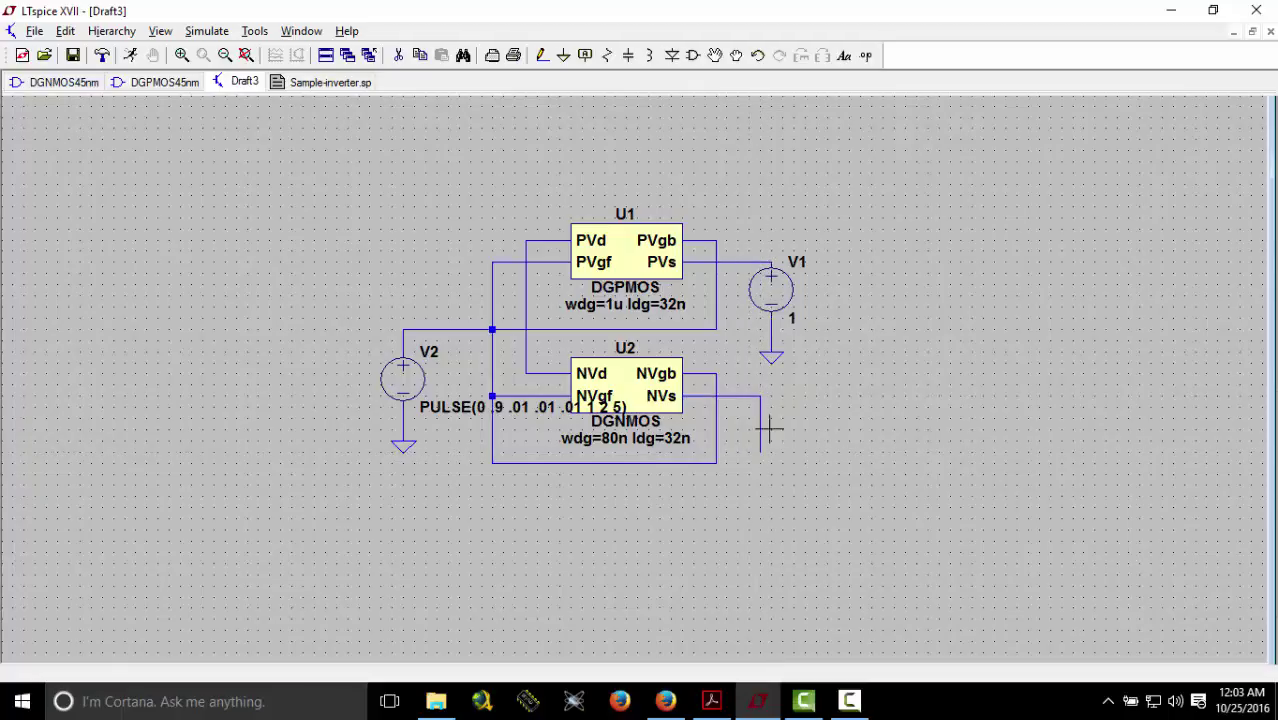
# - Place a ground symbol at the end of the NVs wire
pyautogui.click(563, 55)
pyautogui.click(760, 463)
pyautogui.rightClick(653, 145)
pyautogui.click(563, 55)
pyautogui.click(542, 55)
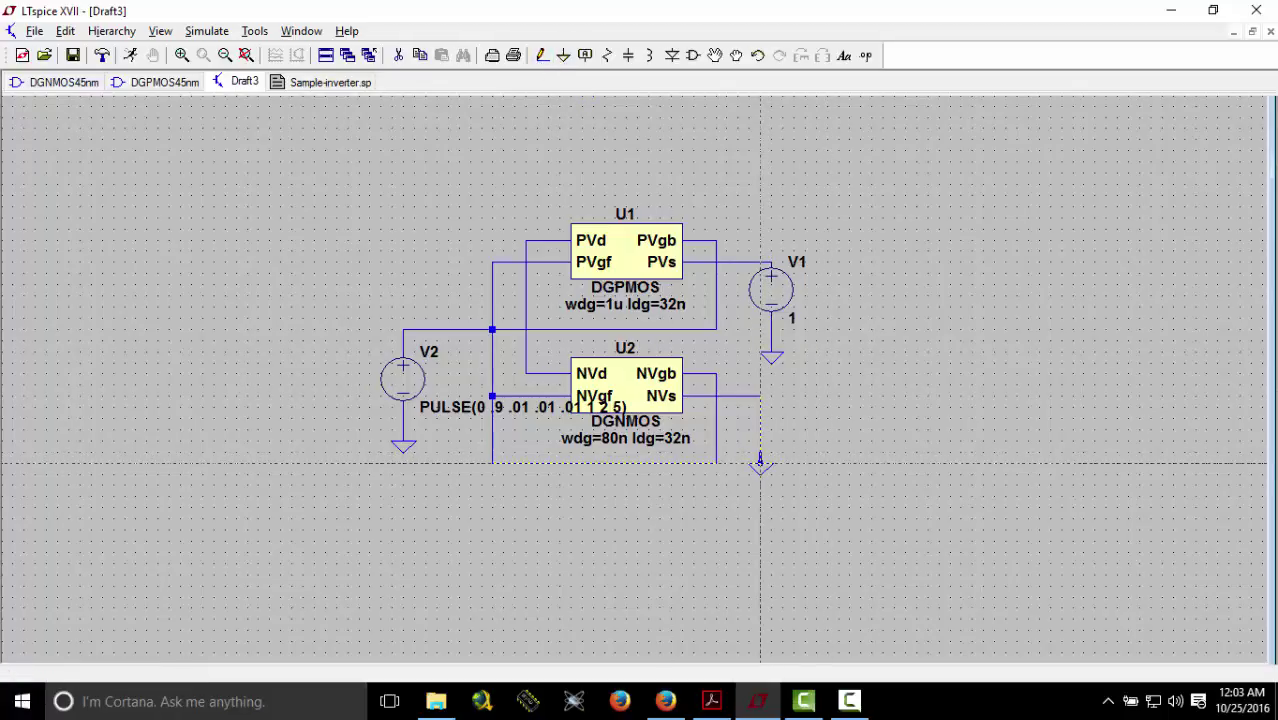
pyautogui.rightClick(806, 440)
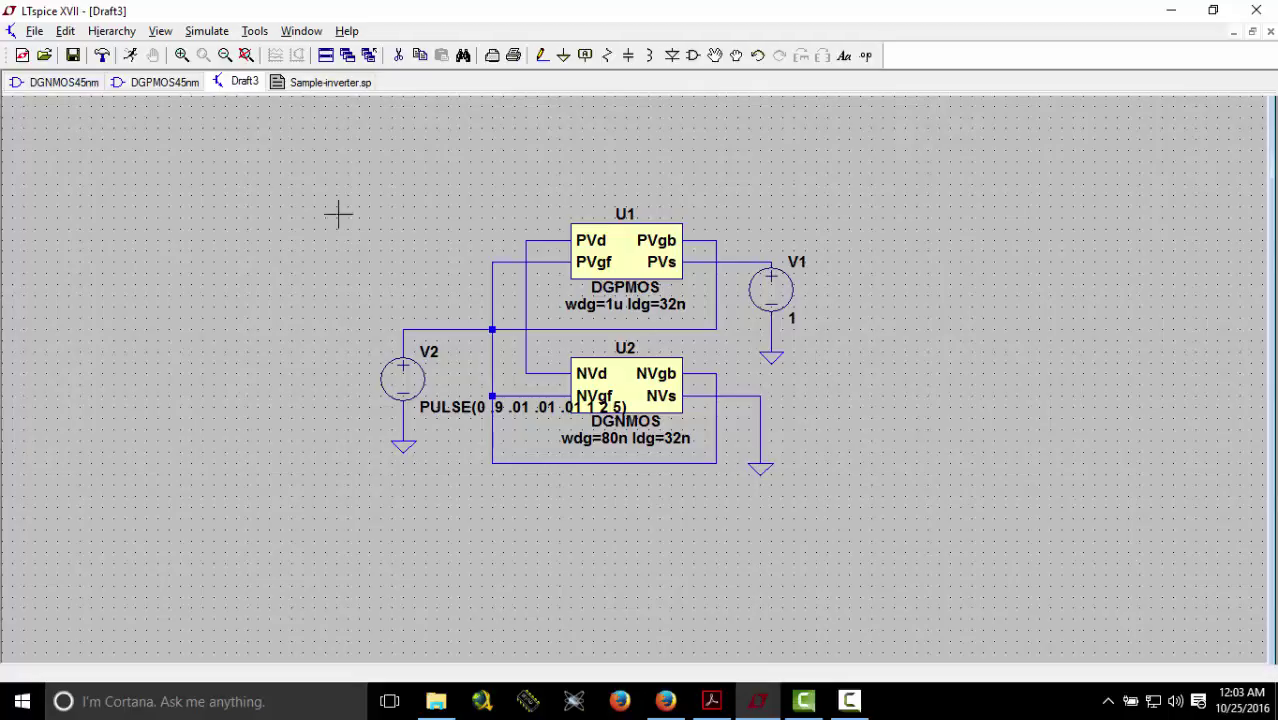
# - Add a .tran analysis with 15s stop time and run it, saving all node voltages and currents
pyautogui.click(129, 57)
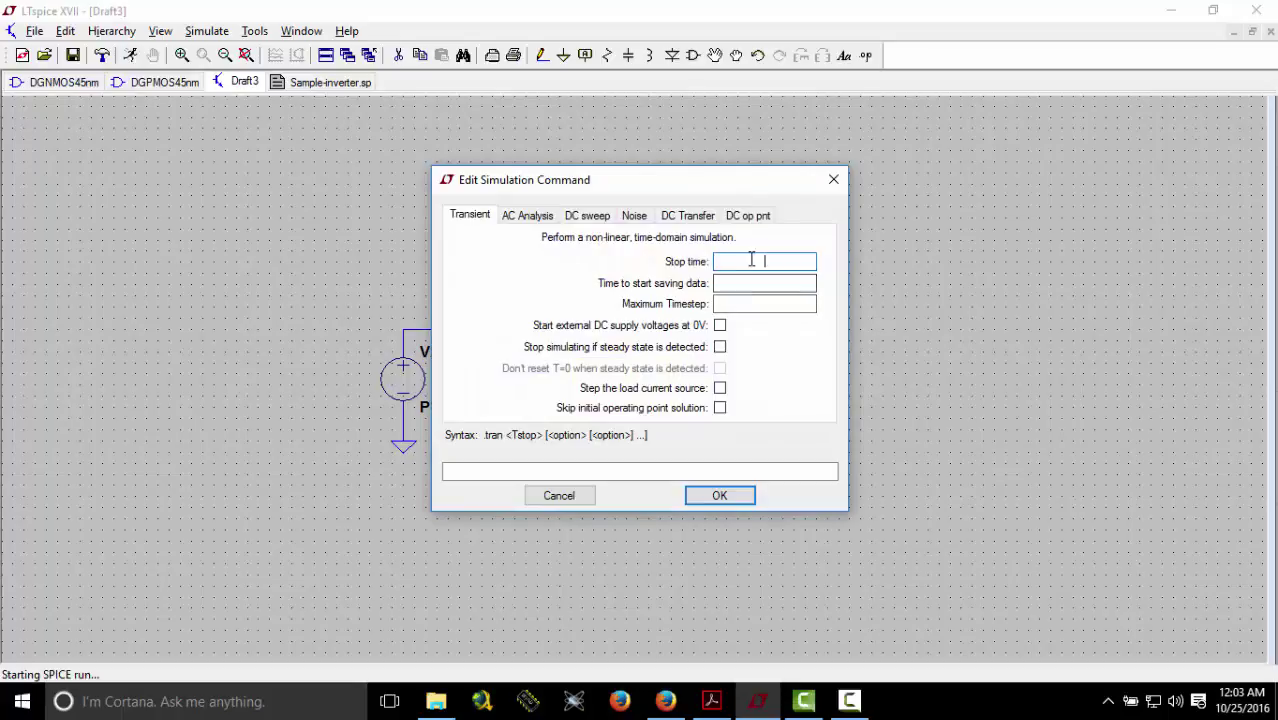
pyautogui.write('15s')
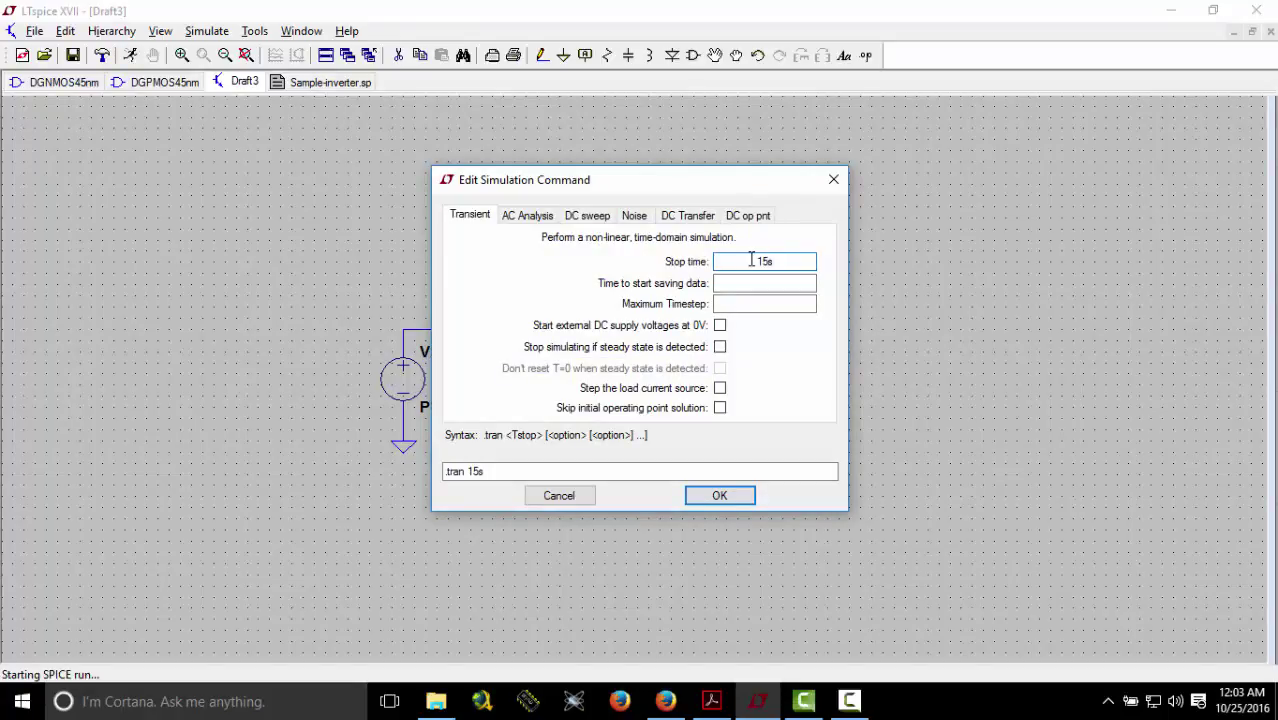
pyautogui.click(719, 496)
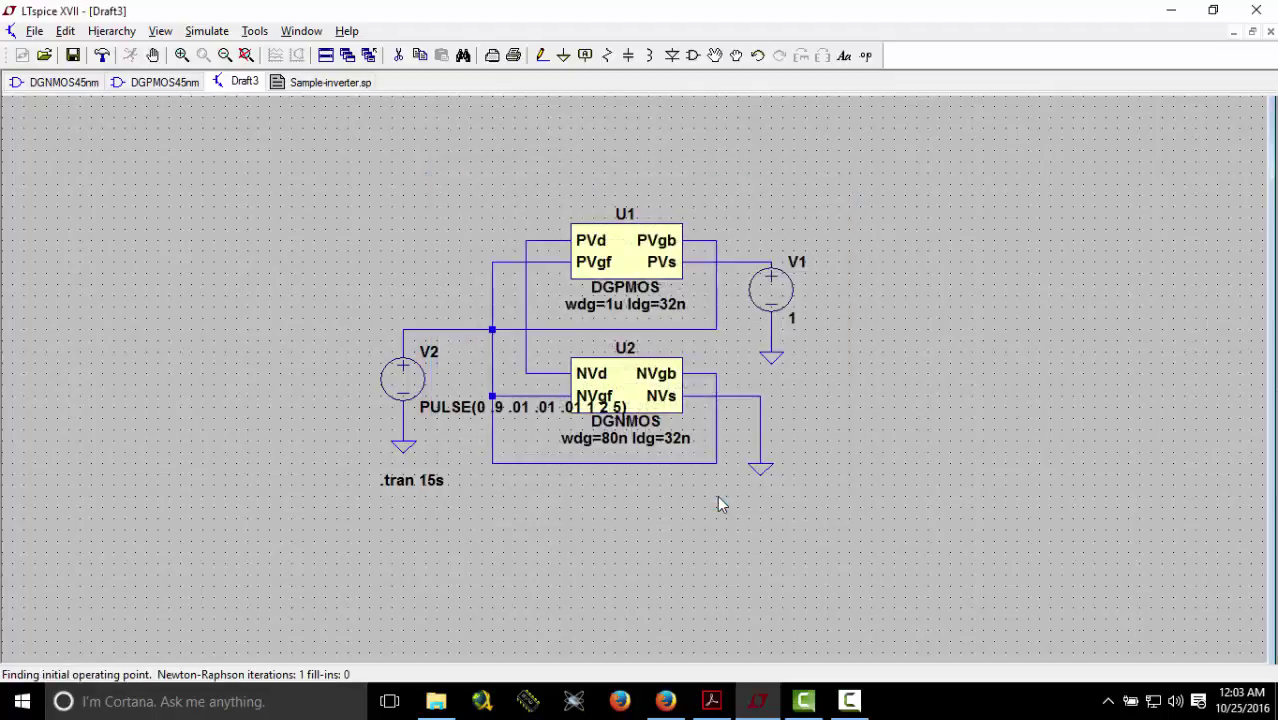
pyautogui.click(633, 525)
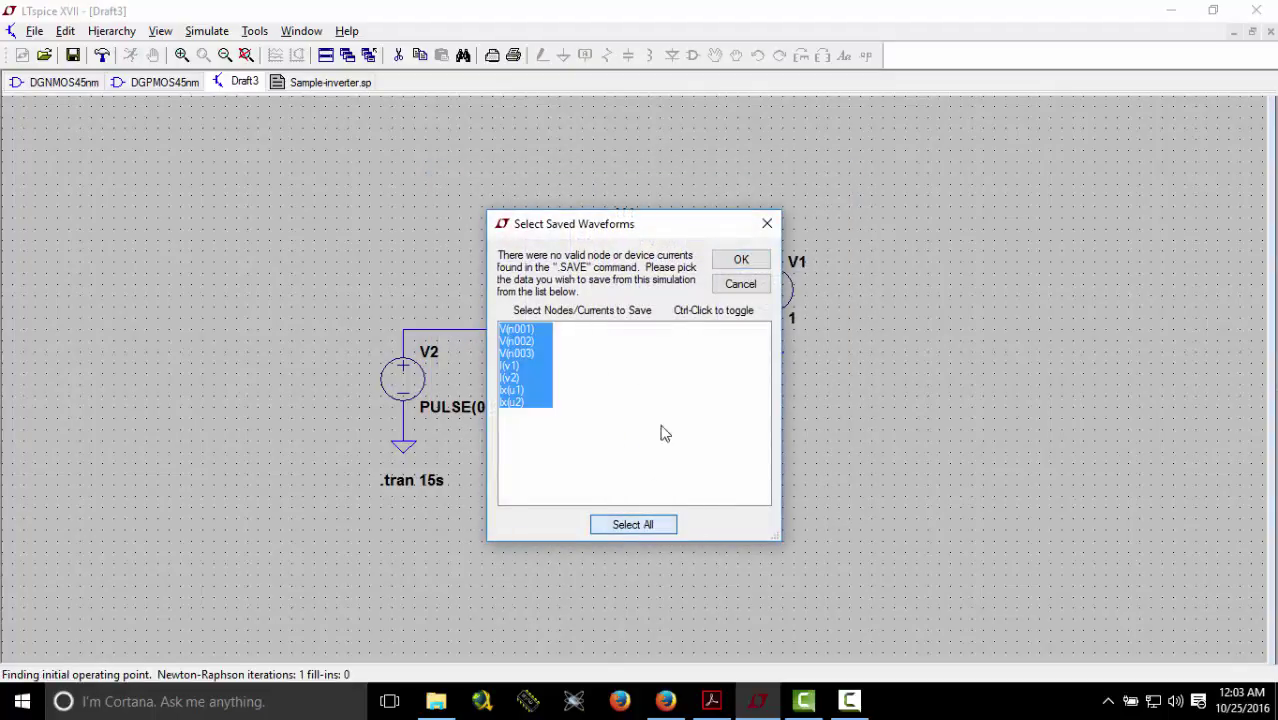
pyautogui.click(736, 261)
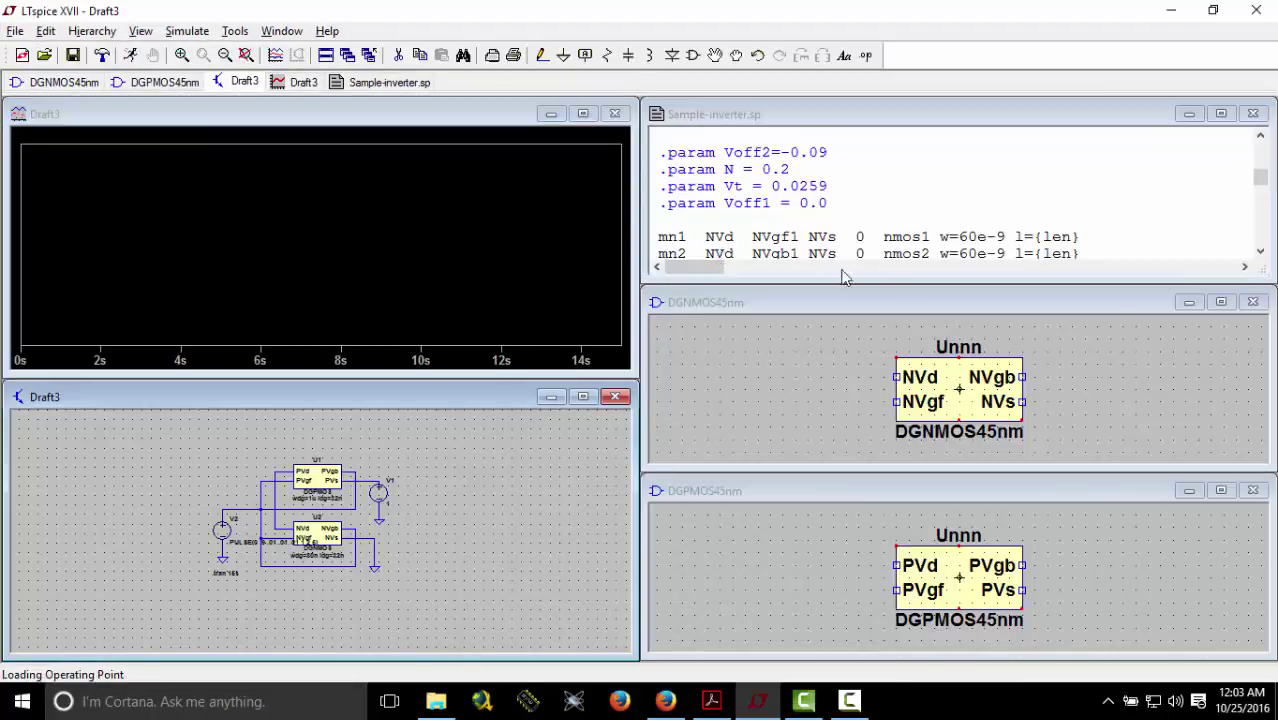
# - Close the DGNMOS45nm and DGPMOS45nm symbol windows and the Sample-inverter.sp netlist
pyautogui.click(1252, 302)
pyautogui.click(1255, 492)
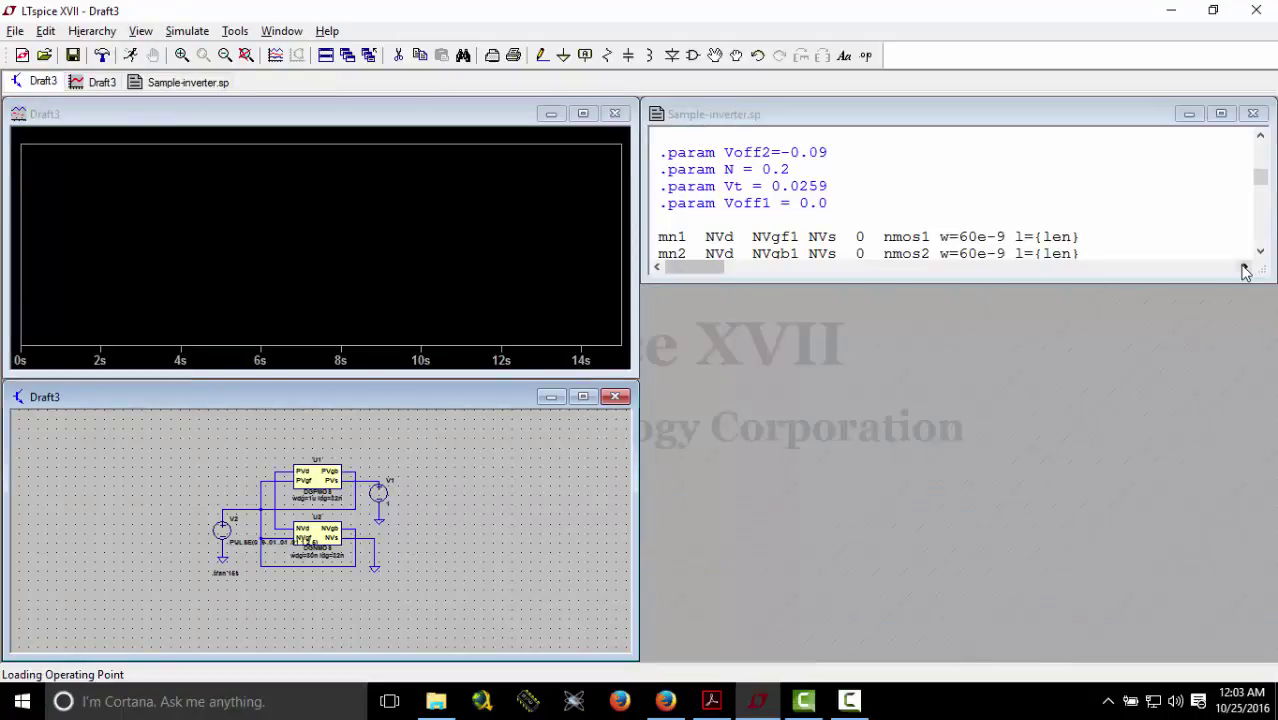
pyautogui.click(1254, 115)
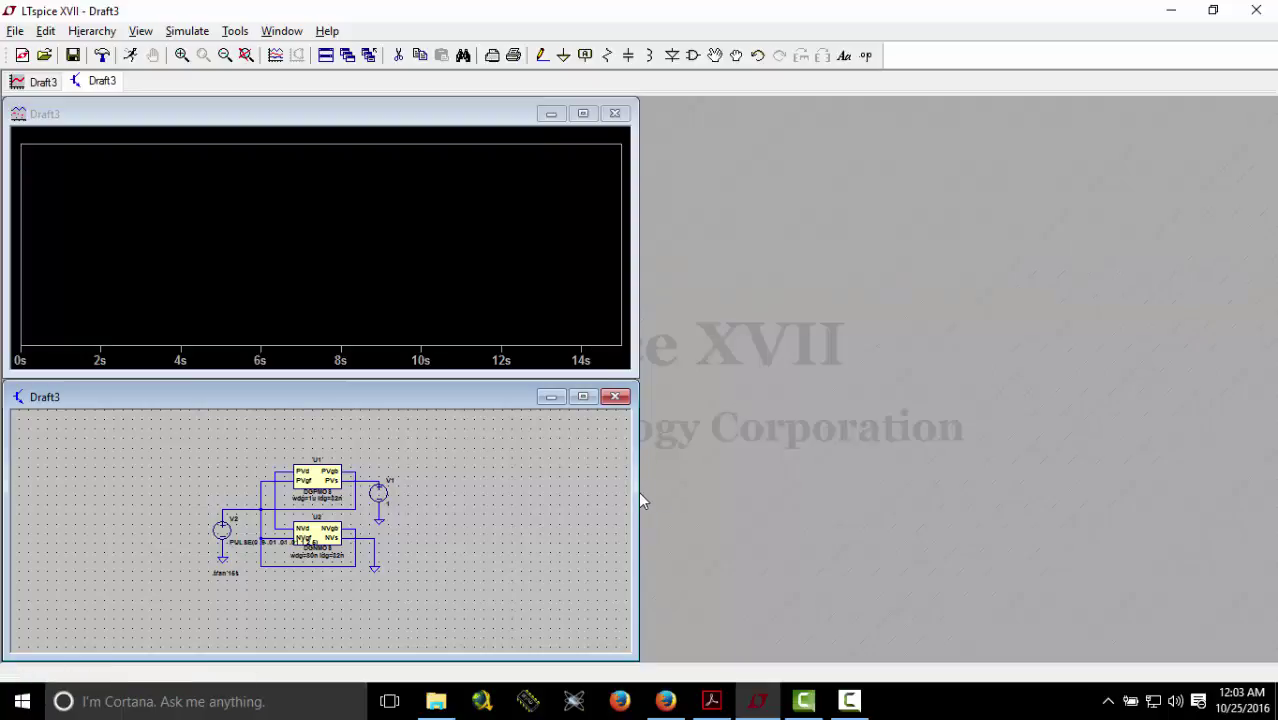
# - Stretch the schematic and waveform plot windows to full width, leaving the schematic active
pyautogui.moveTo(636, 491); pyautogui.dragTo(1272, 480)
pyautogui.moveTo(633, 215); pyautogui.dragTo(1268, 221)
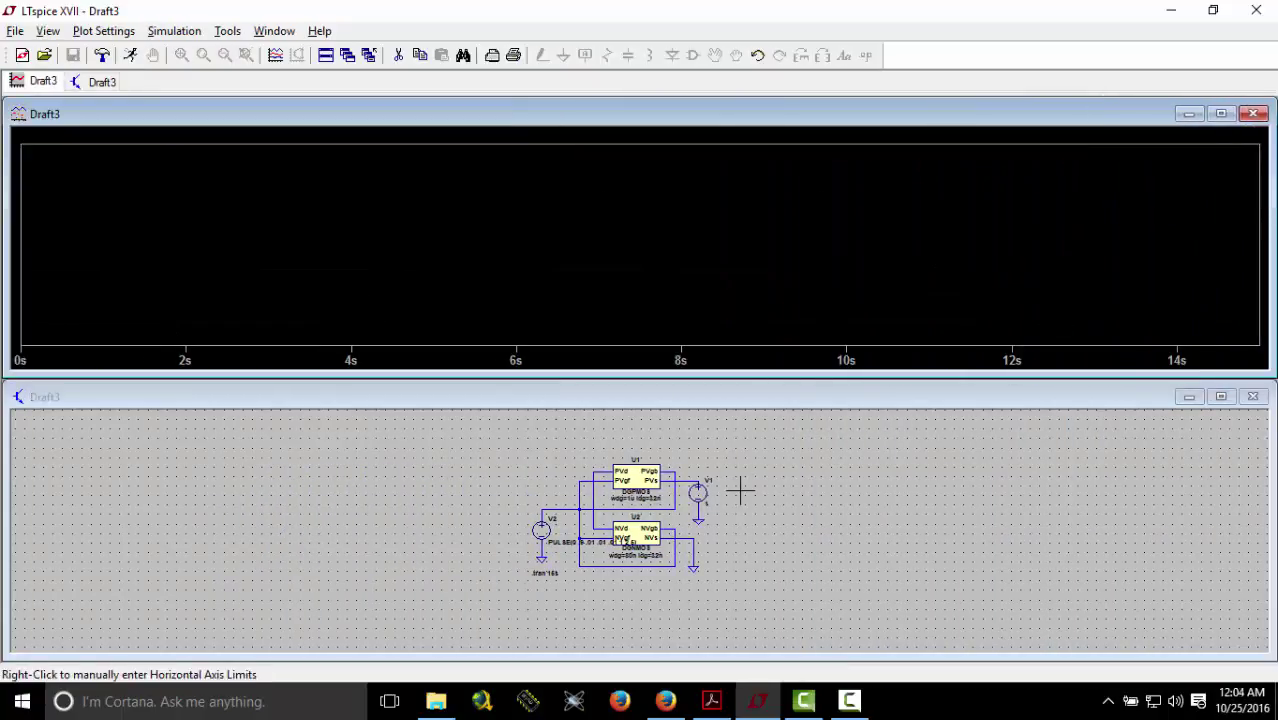
pyautogui.click(553, 506)
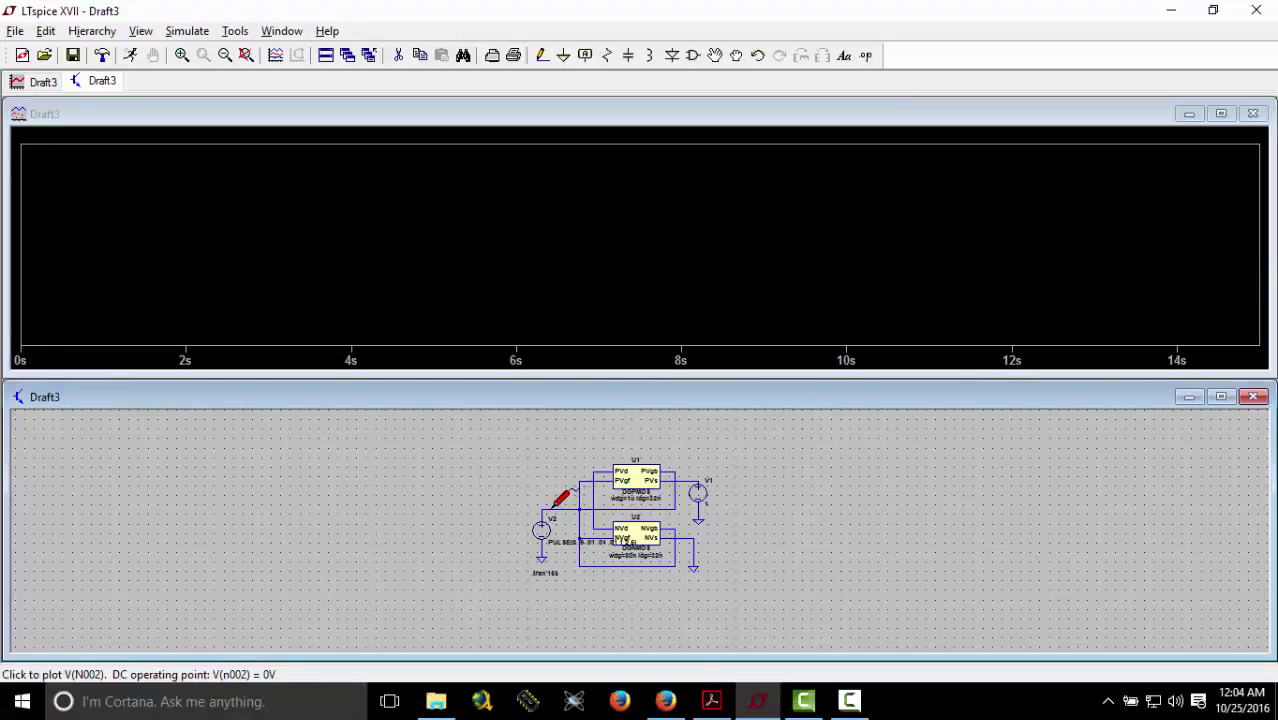
# - Probe the input wire for V(n002), then the output wire to add V(n001)
pyautogui.click(558, 504)
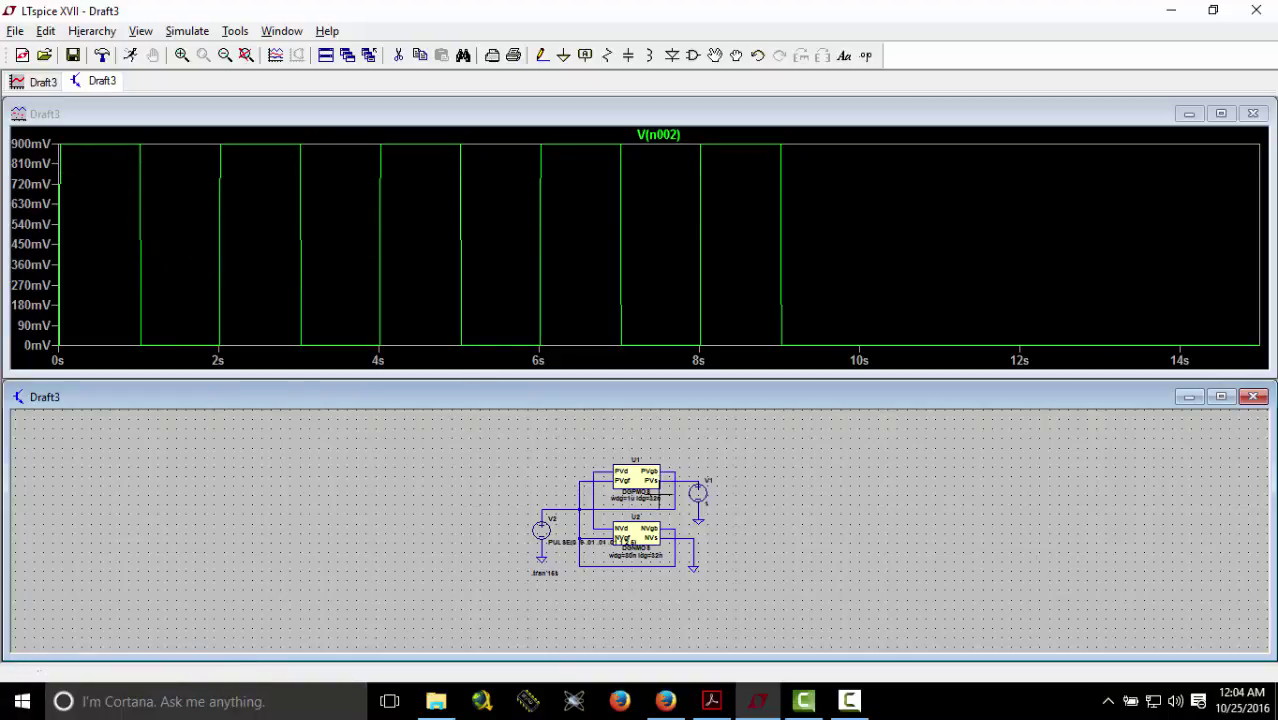
pyautogui.click(600, 489)
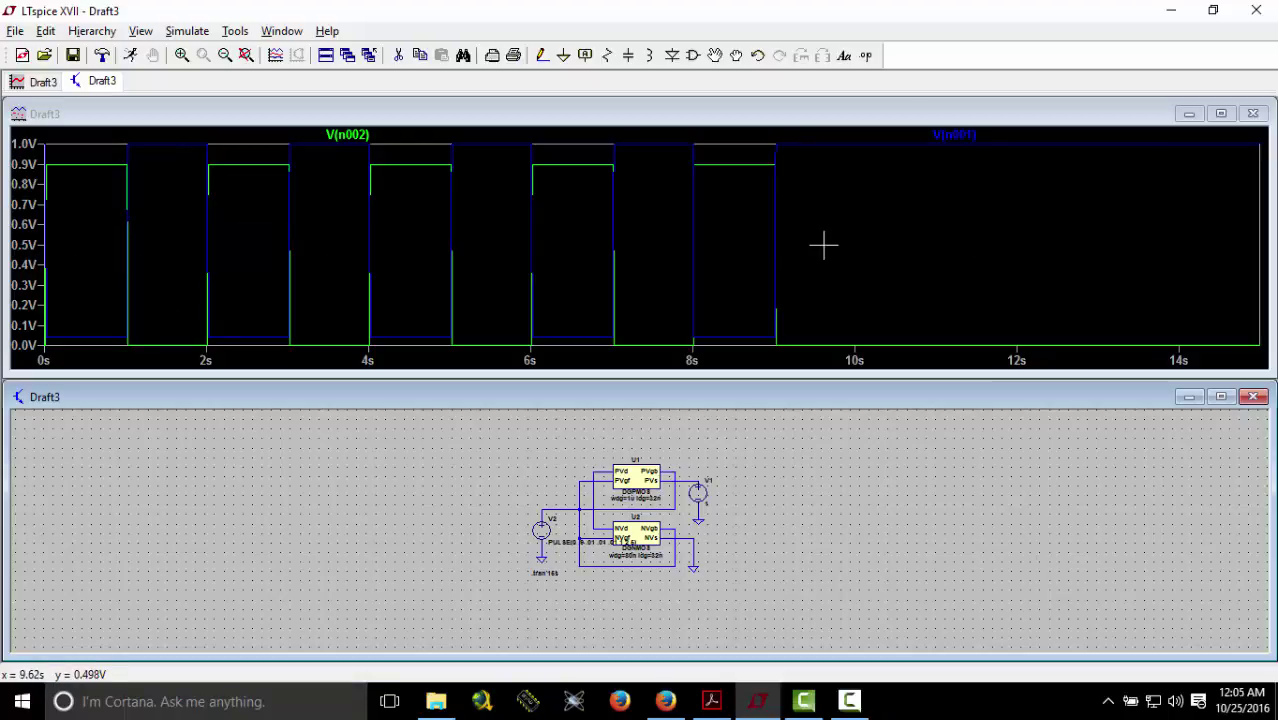
# - Maximize the Draft3 schematic window over the workspace
pyautogui.click(1220, 397)
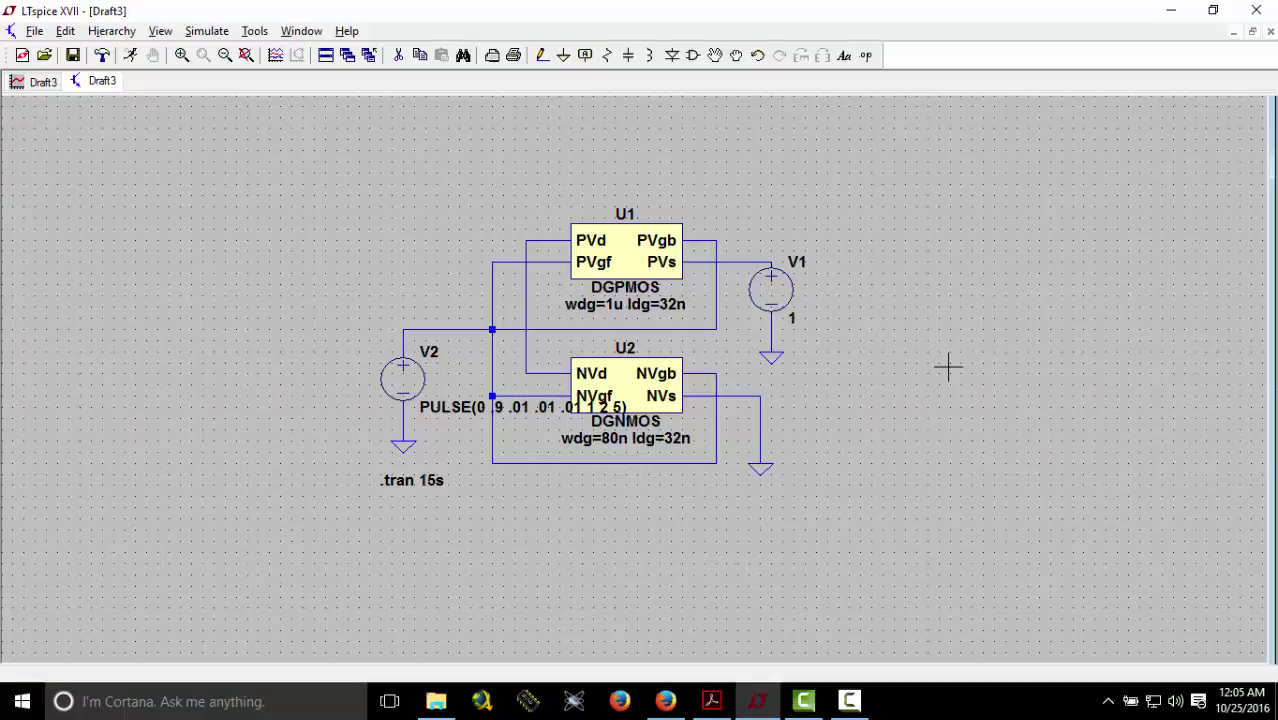